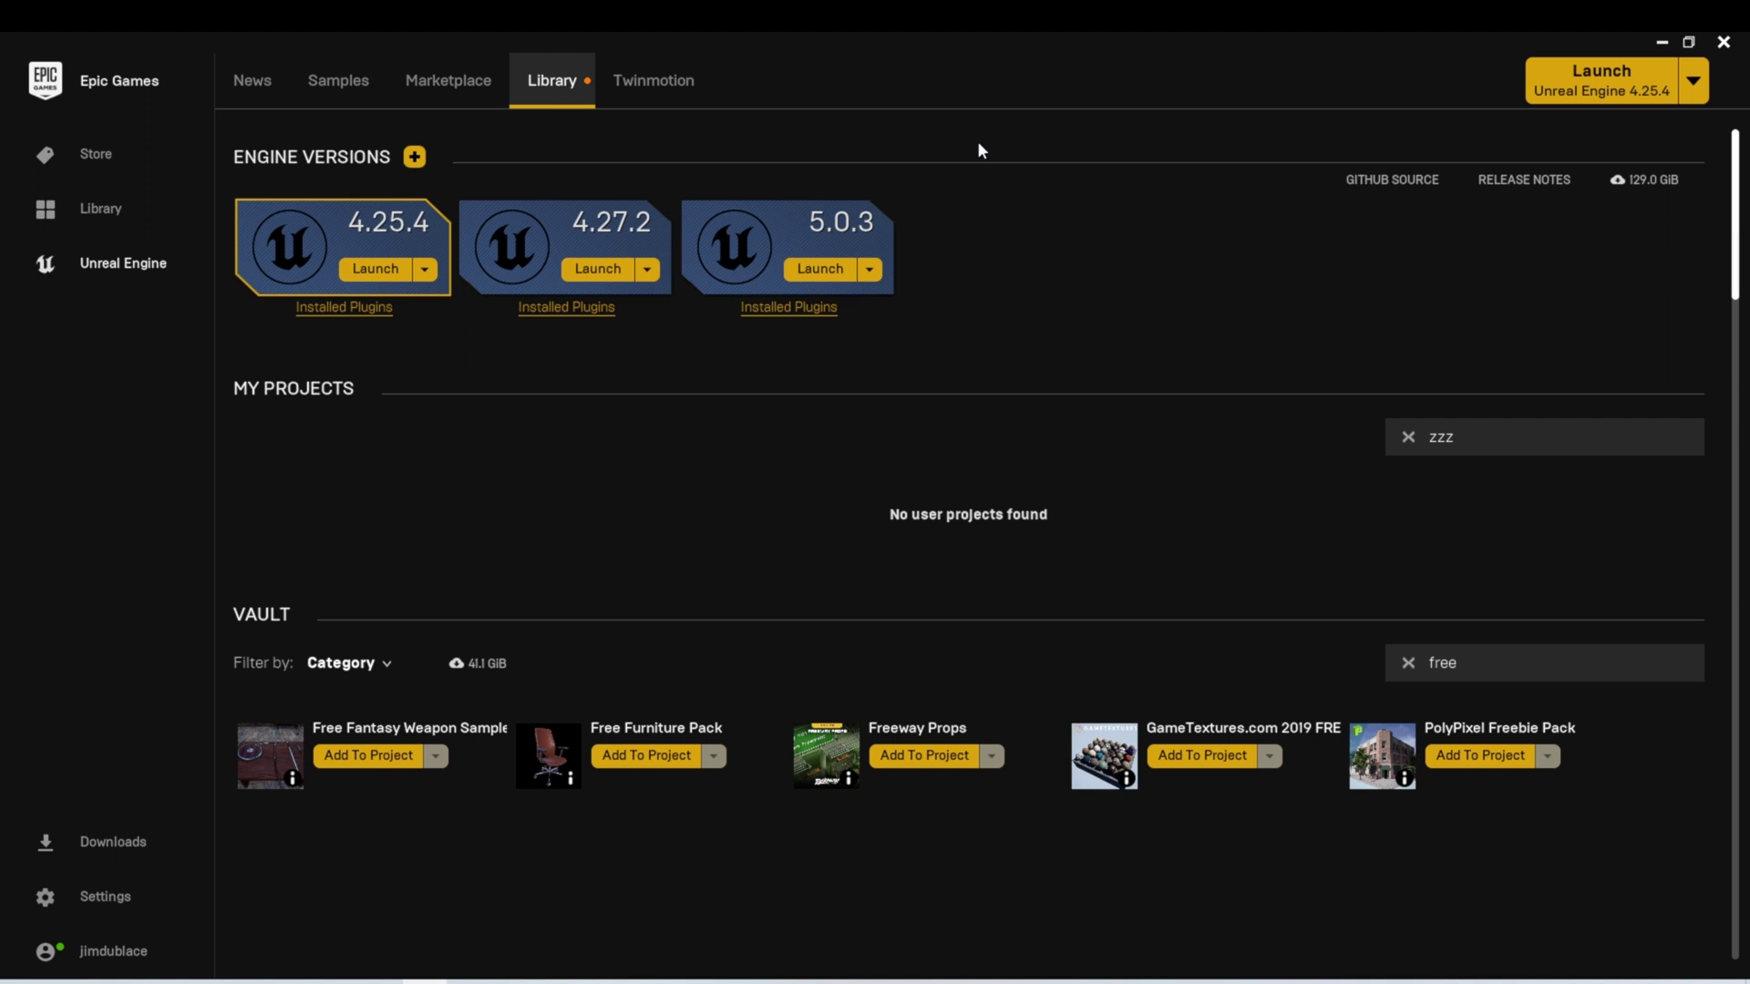
Launch Unreal Engine 5.0.3 and create a Blank project named BallMaze
{"action": "left_click", "coordinate": [820, 269]}
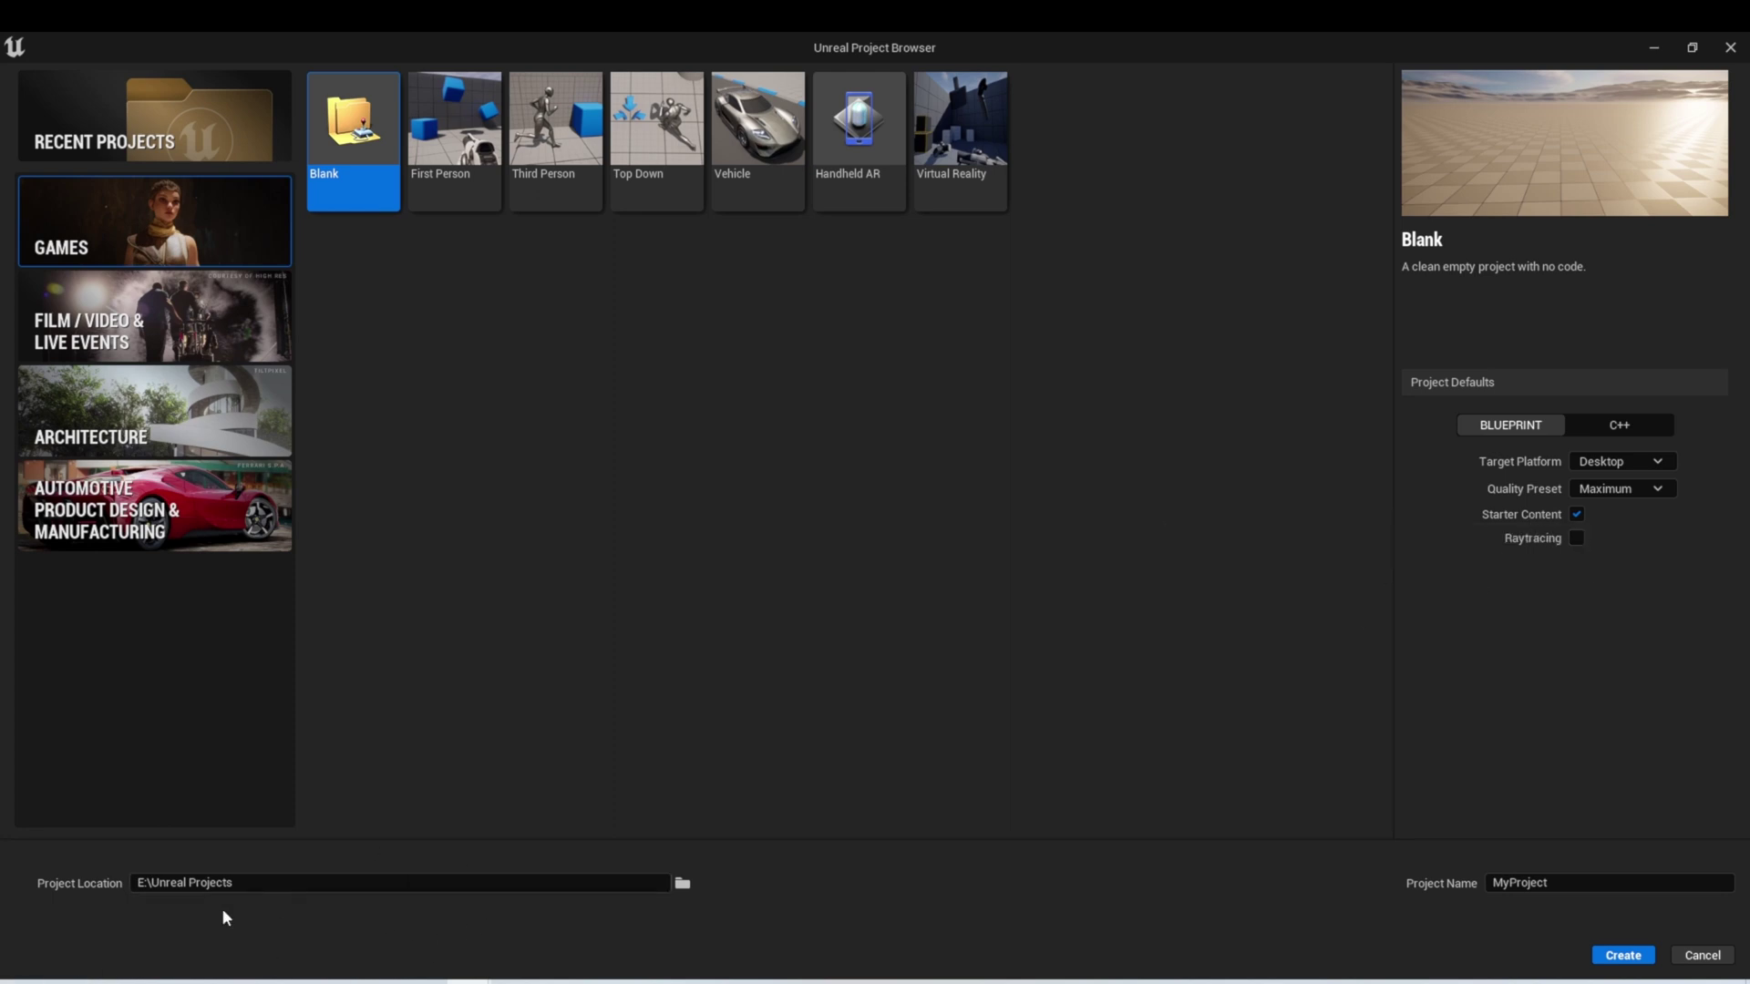
{"action": "left_click", "coordinate": [1541, 875]}
{"action": "type", "text": "BallMaze"}
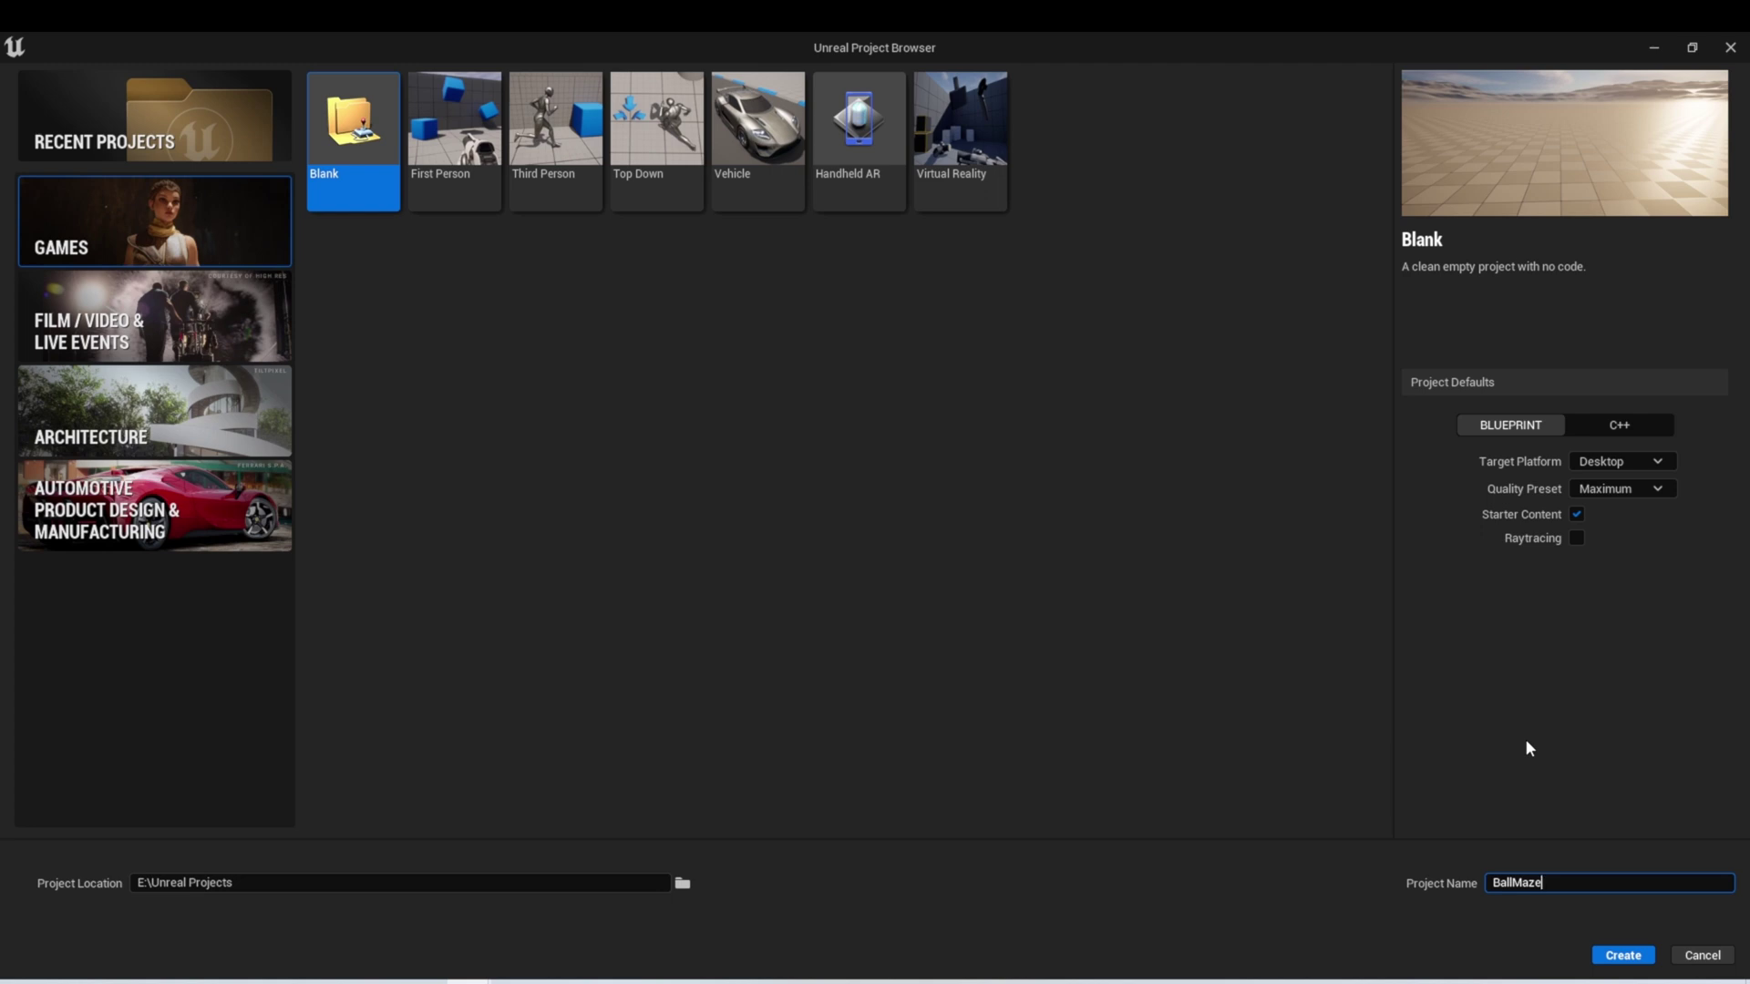
{"action": "left_click", "coordinate": [1623, 955]}
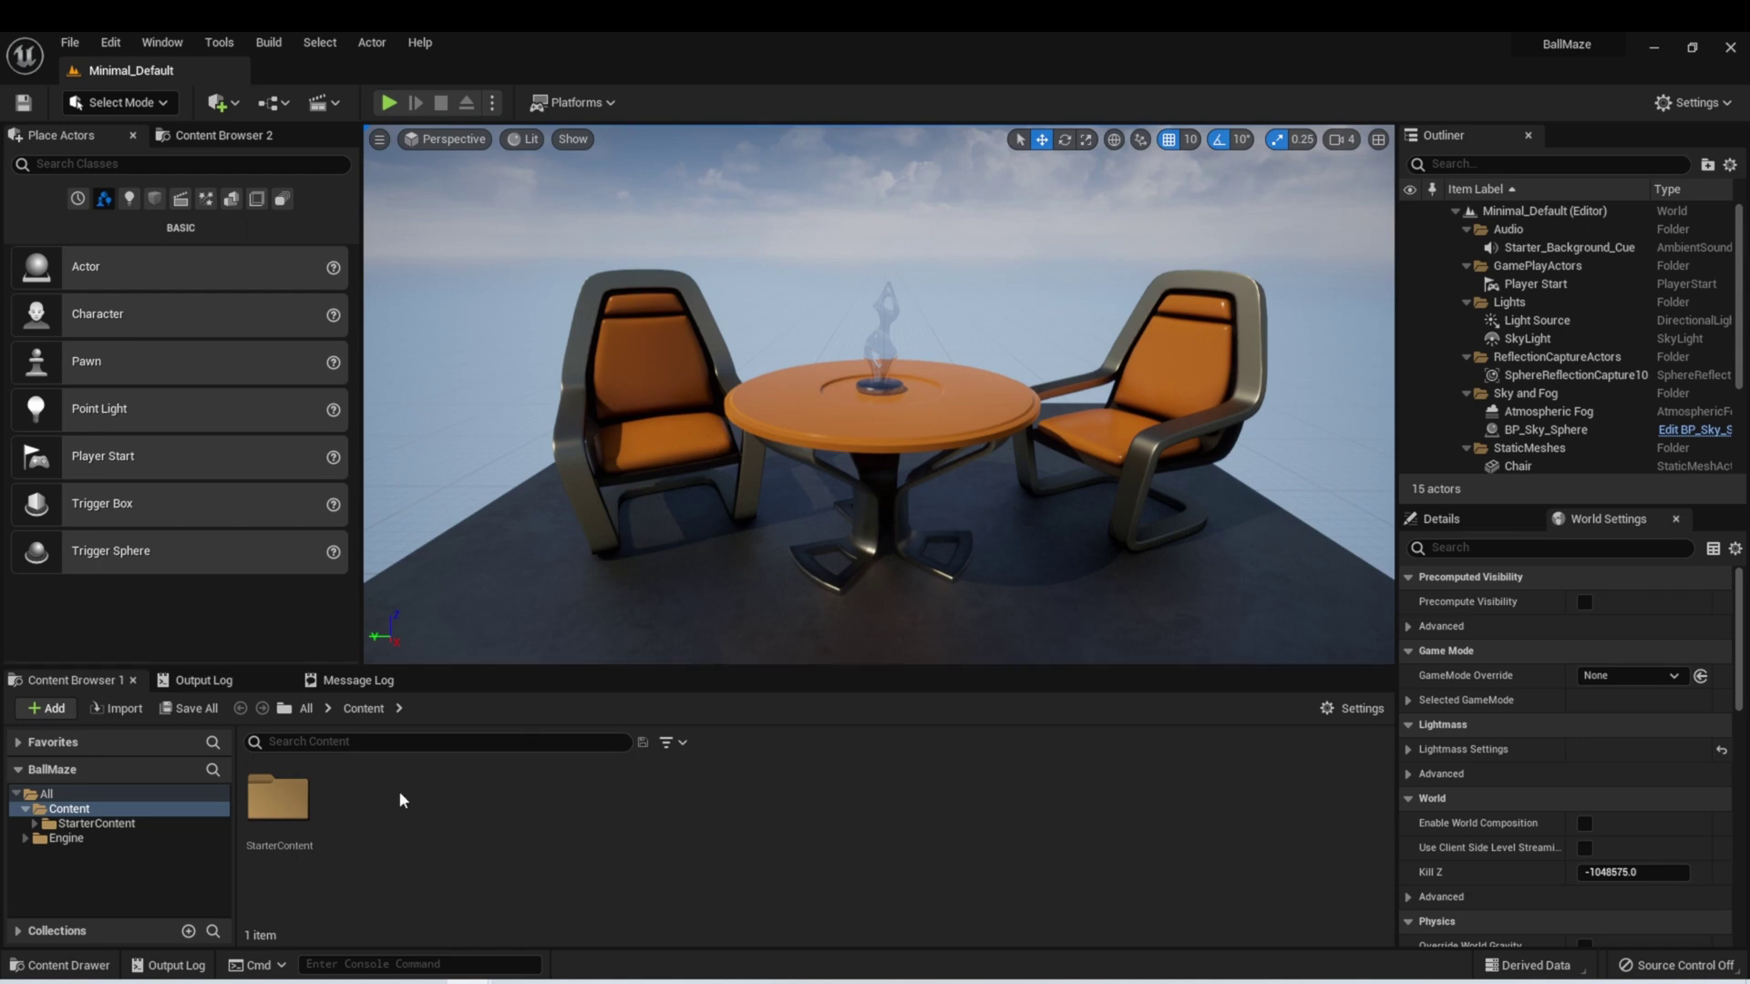
Create a Pawn-based Blueprint Class in the Content Browser named BP_Player
{"action": "right_click", "coordinate": [559, 824]}
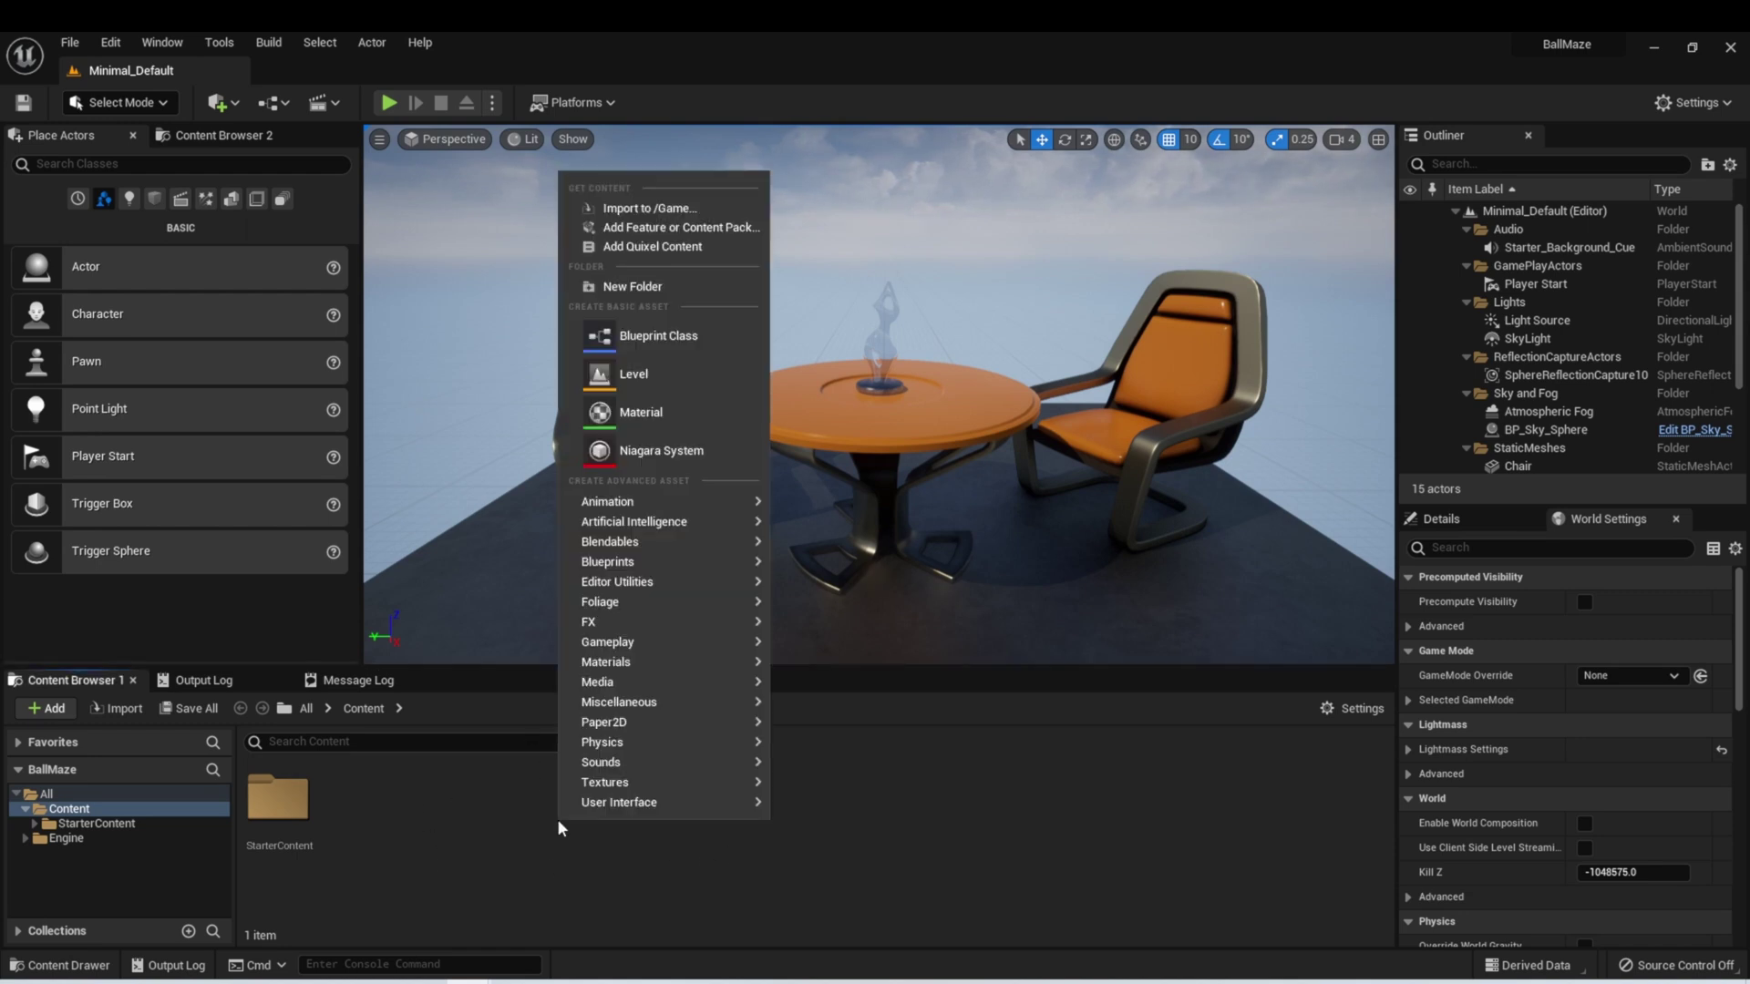
{"action": "left_click", "coordinate": [654, 334]}
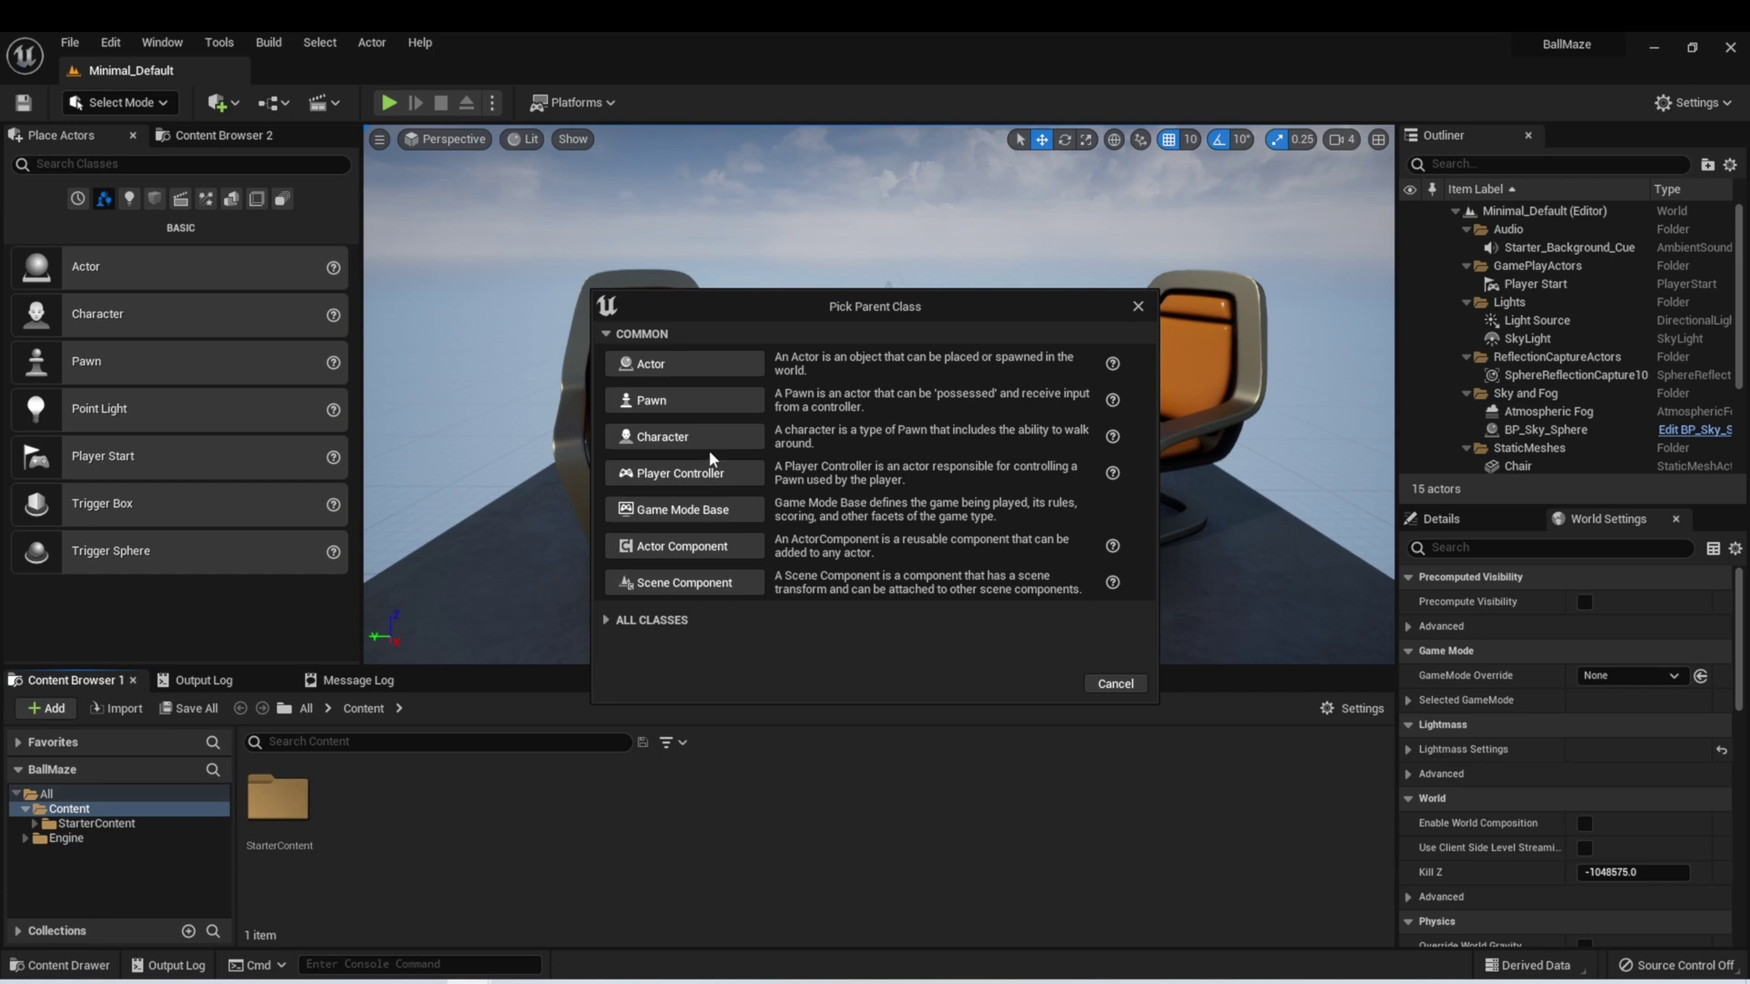
{"action": "left_click", "coordinate": [700, 403]}
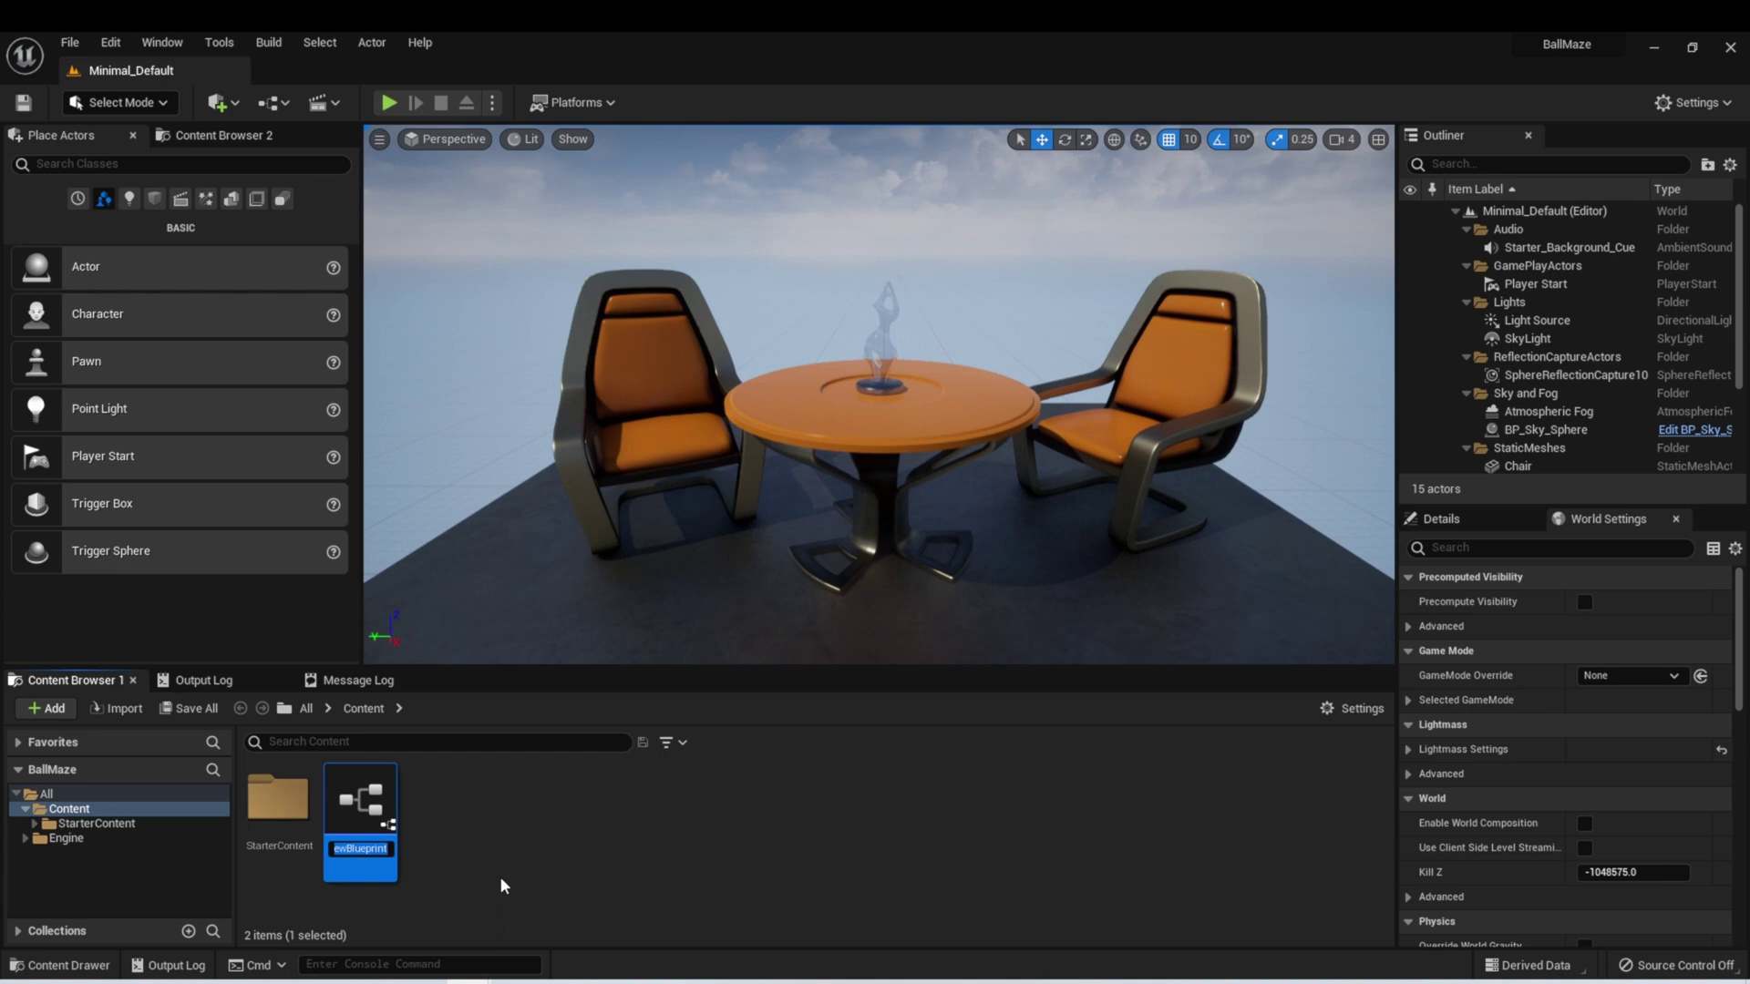
{"action": "type", "text": "BP_Player"}
{"action": "key", "text": "Return"}
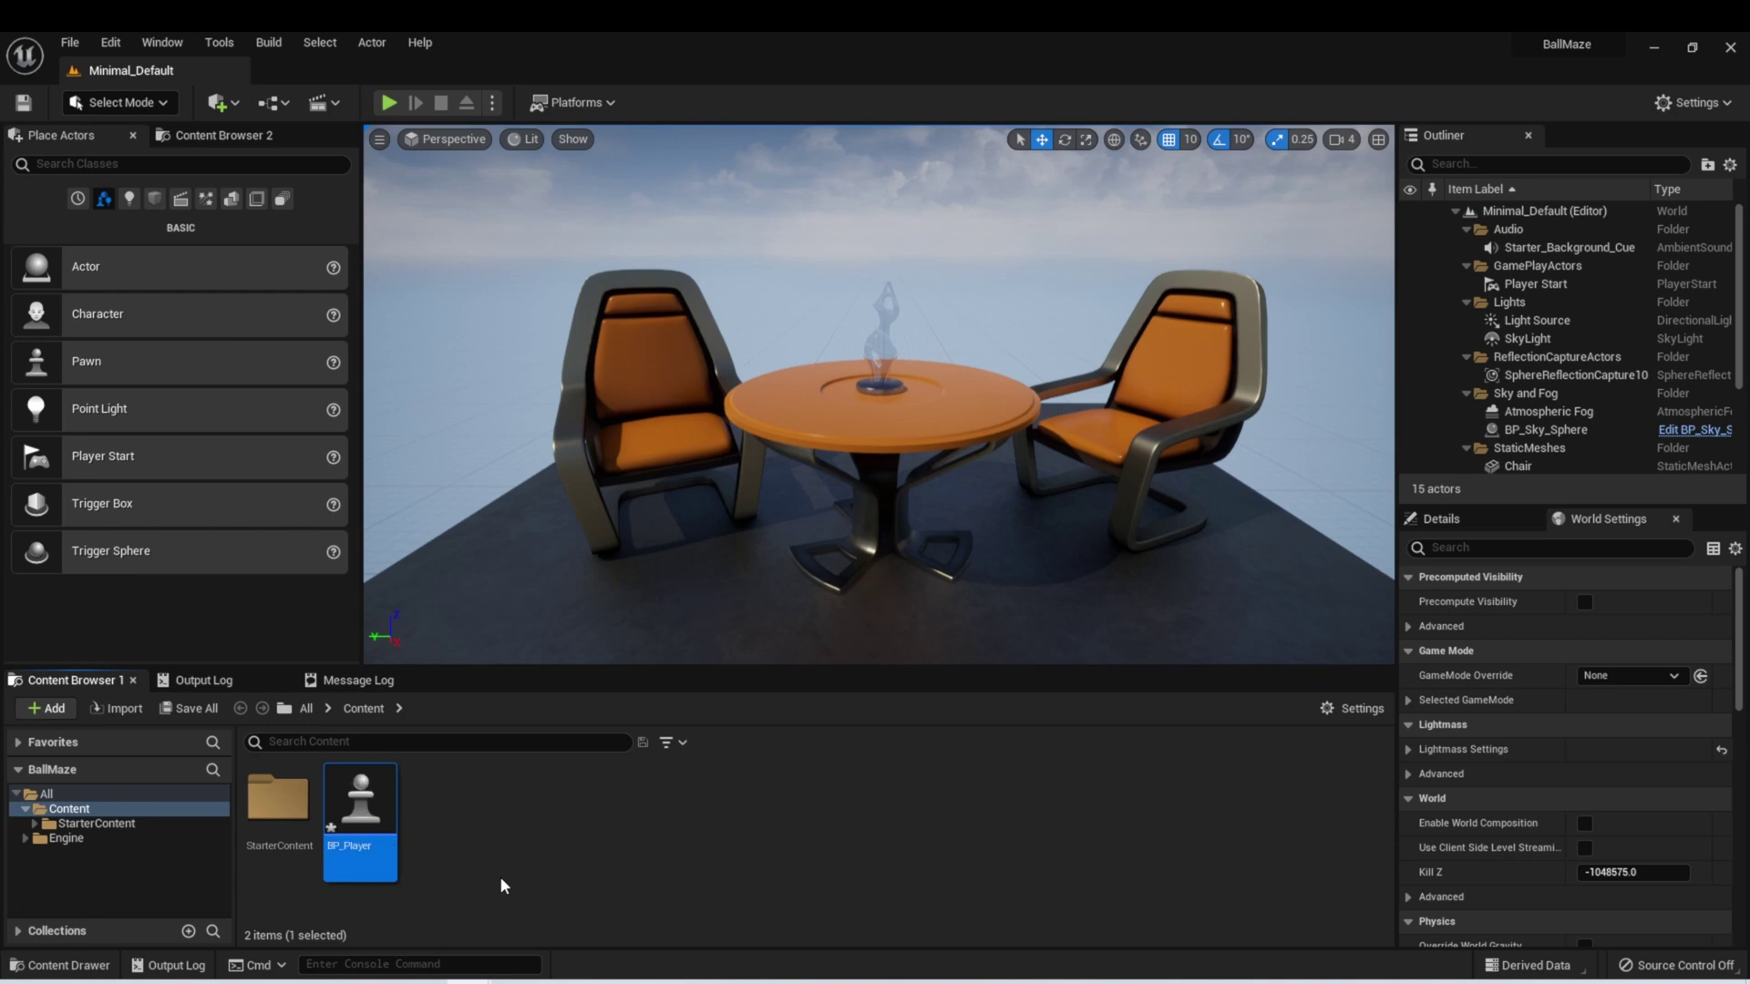
Open BP_Player in the full Blueprint Editor, docked as a main-window tab, on its Viewport
{"action": "double_click", "coordinate": [358, 812]}
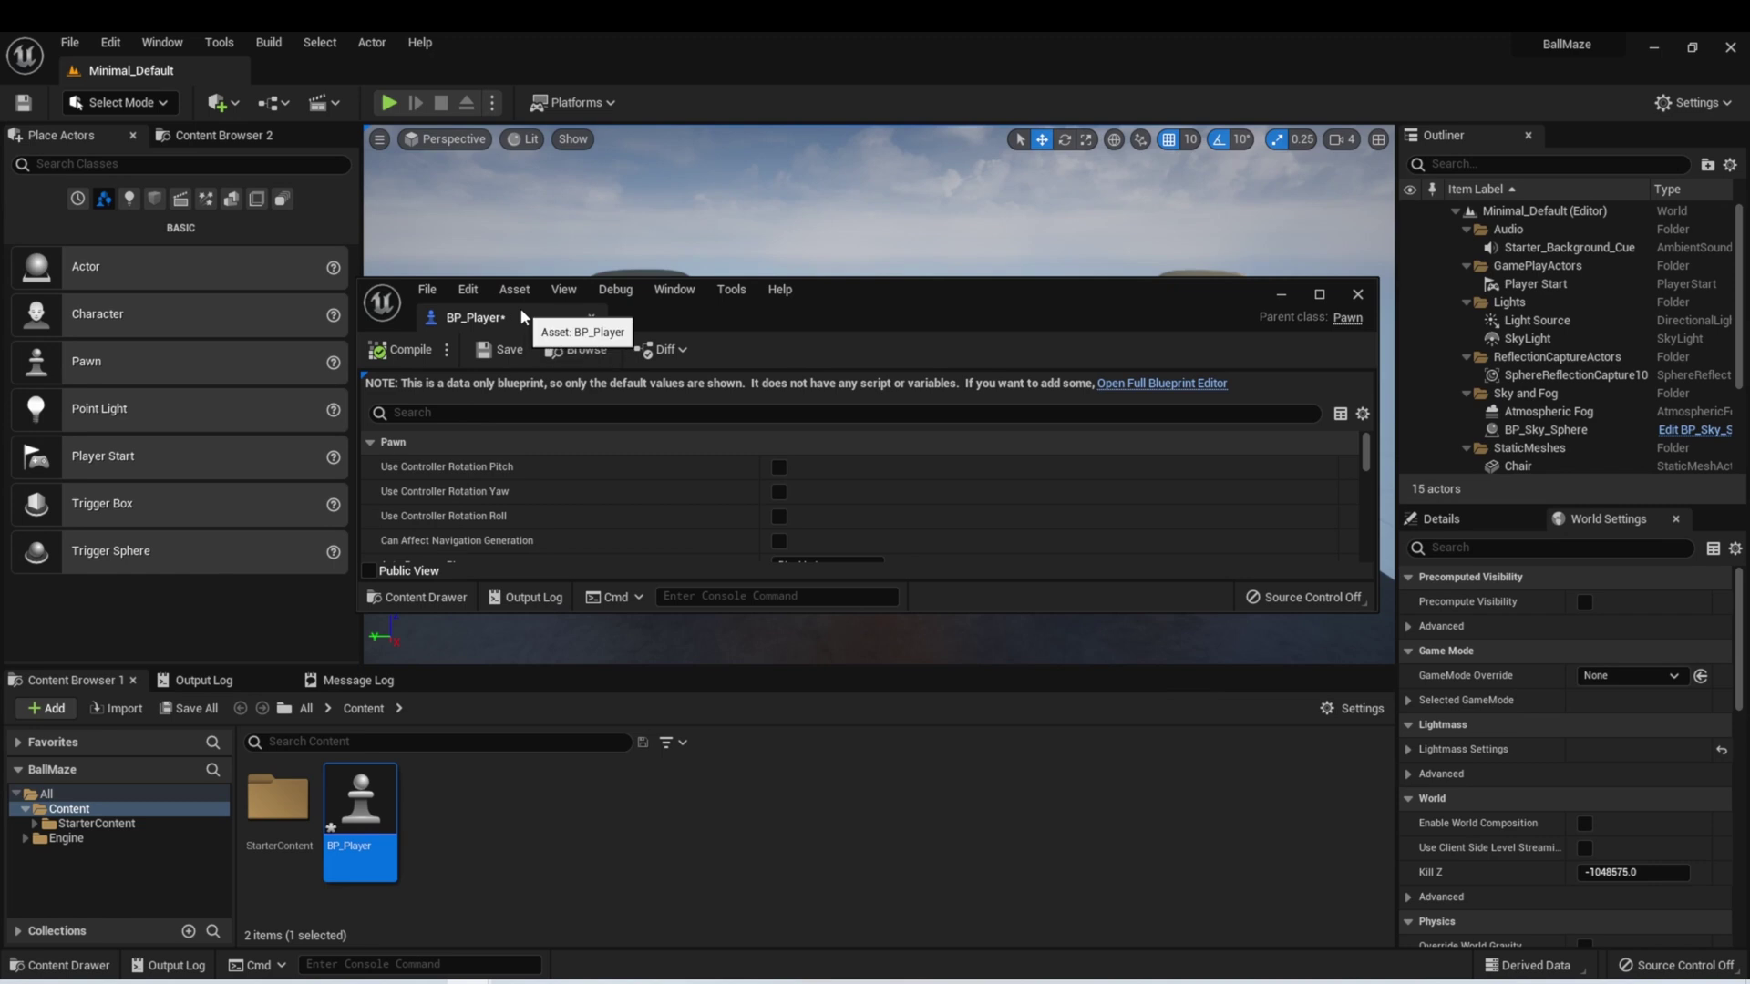
{"action": "left_click_drag", "start_coordinate": [528, 312], "coordinate": [362, 70]}
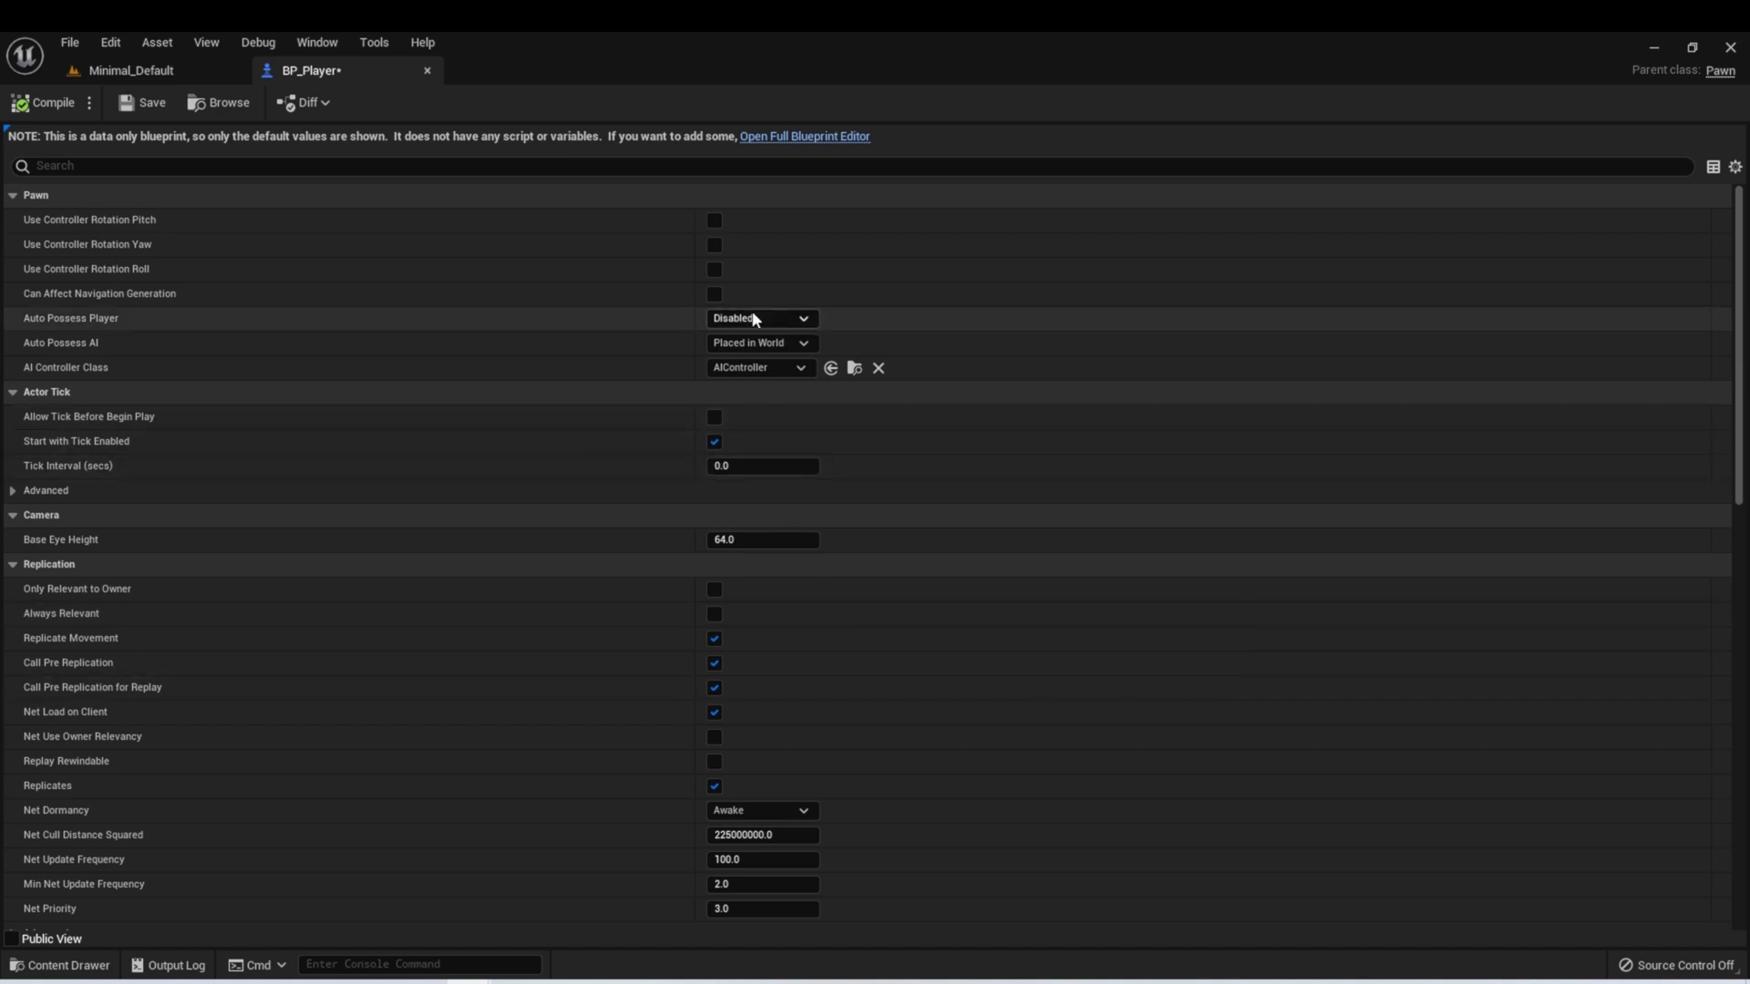
{"action": "left_click", "coordinate": [801, 136]}
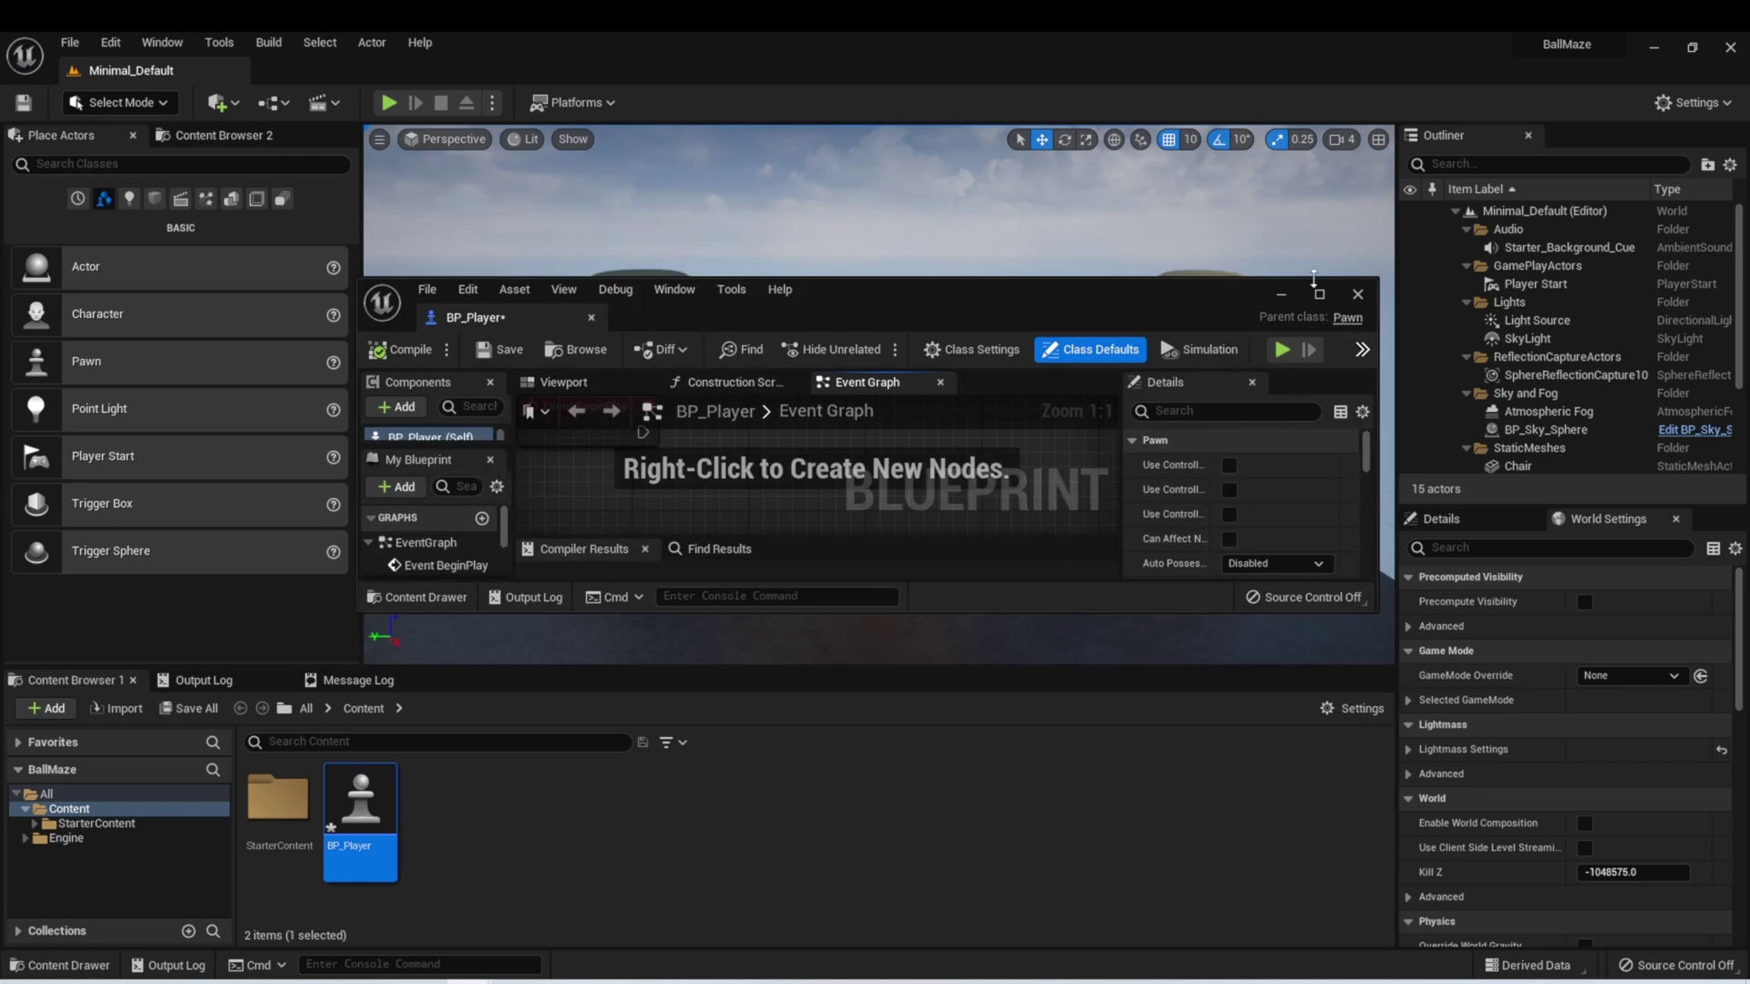
{"action": "key", "text": "alt+F4"}
{"action": "left_click_drag", "start_coordinate": [501, 238], "coordinate": [398, 69]}
{"action": "left_click", "coordinate": [374, 135]}
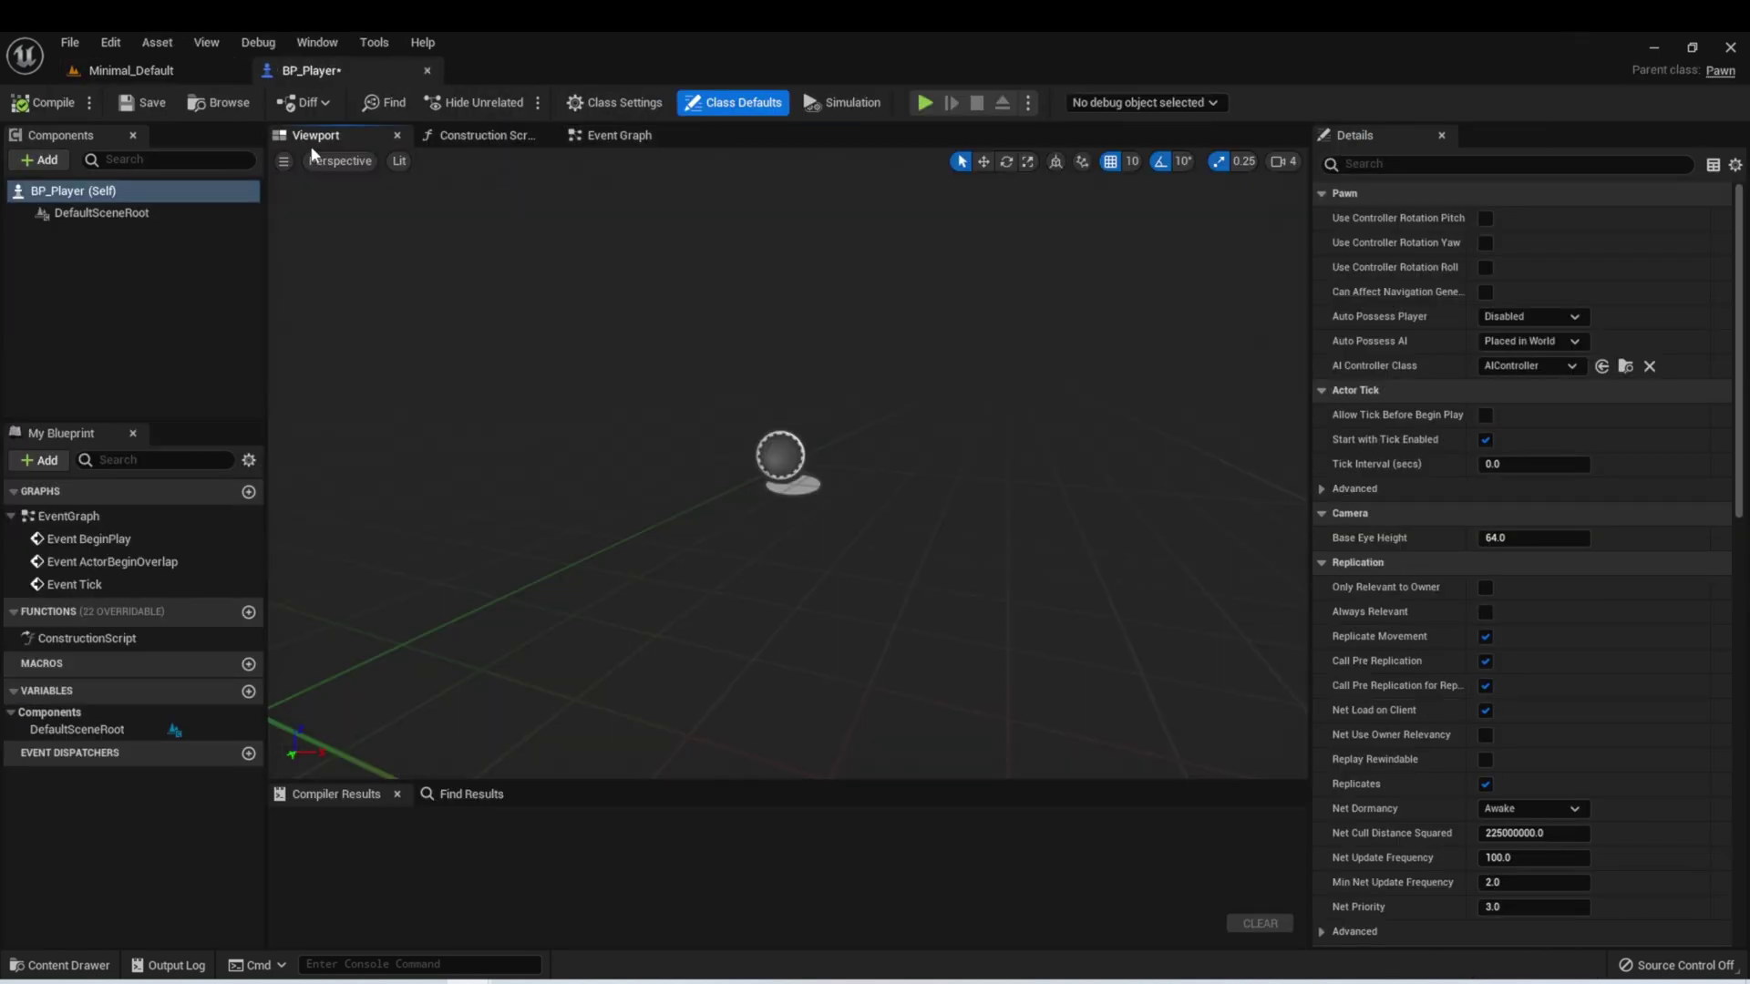
Review BP_Player's Event Graph, Viewport, Class Settings, Class Defaults and DefaultSceneRoot properties
{"action": "left_click", "coordinate": [610, 136]}
{"action": "left_click", "coordinate": [316, 134]}
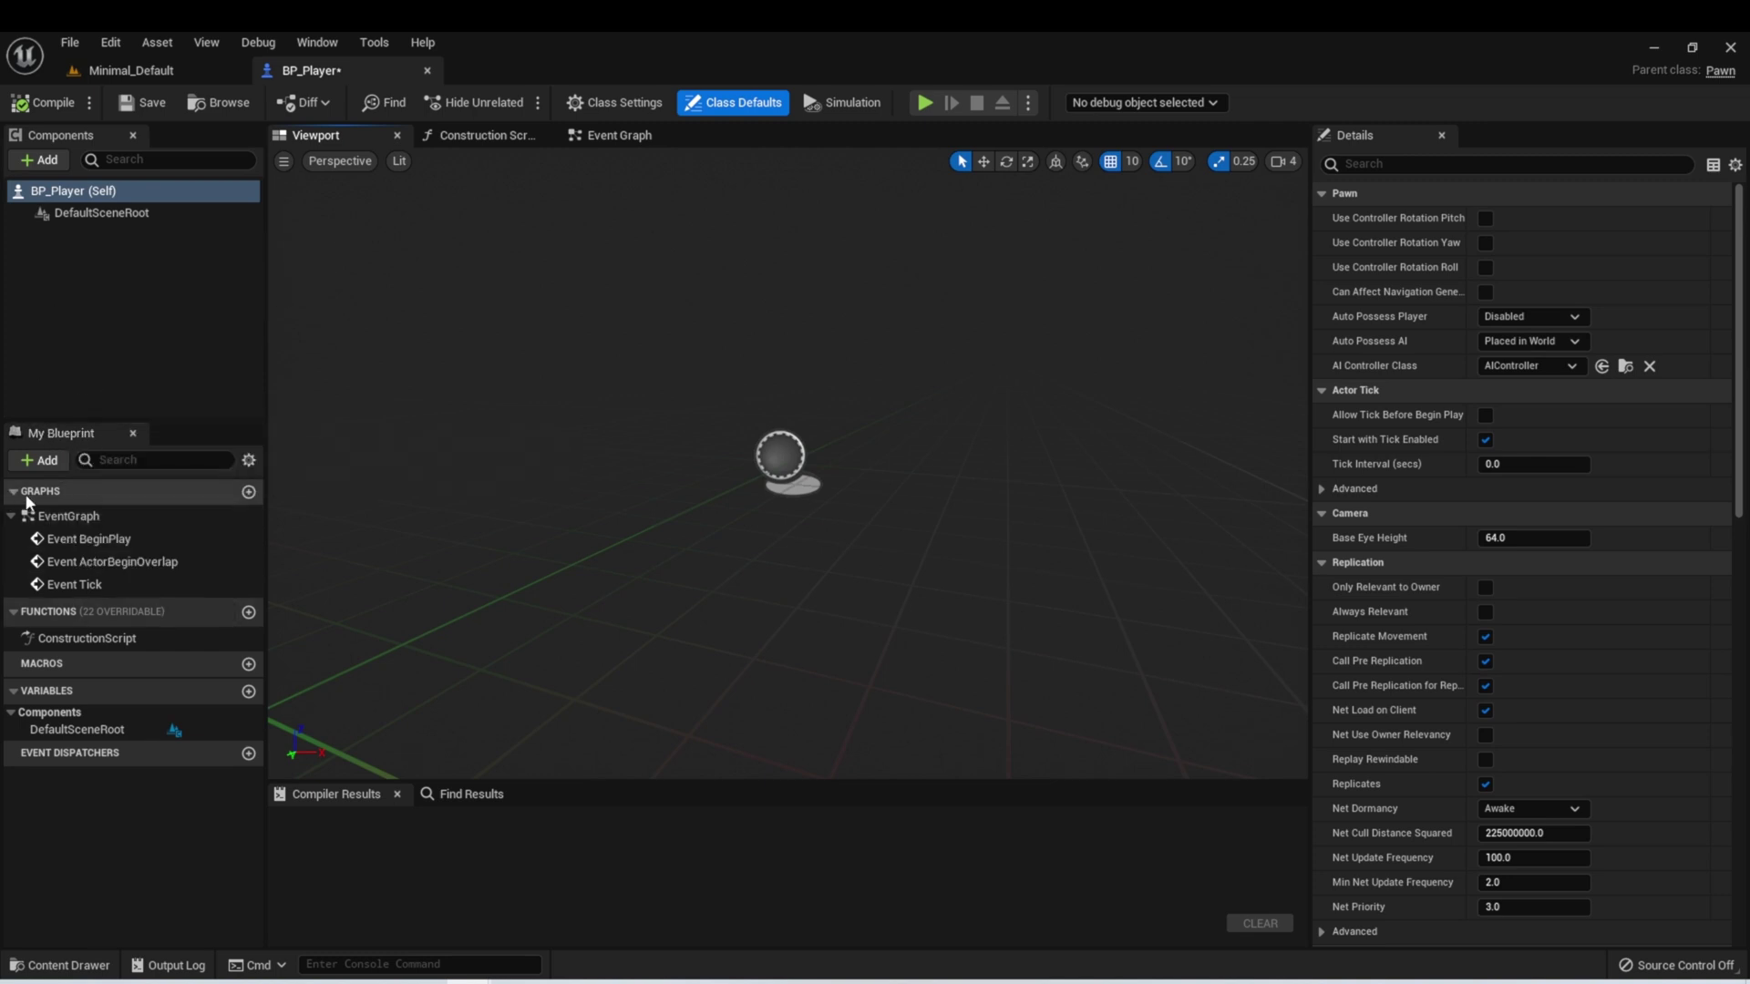
{"action": "mouse_move", "coordinate": [40, 615]}
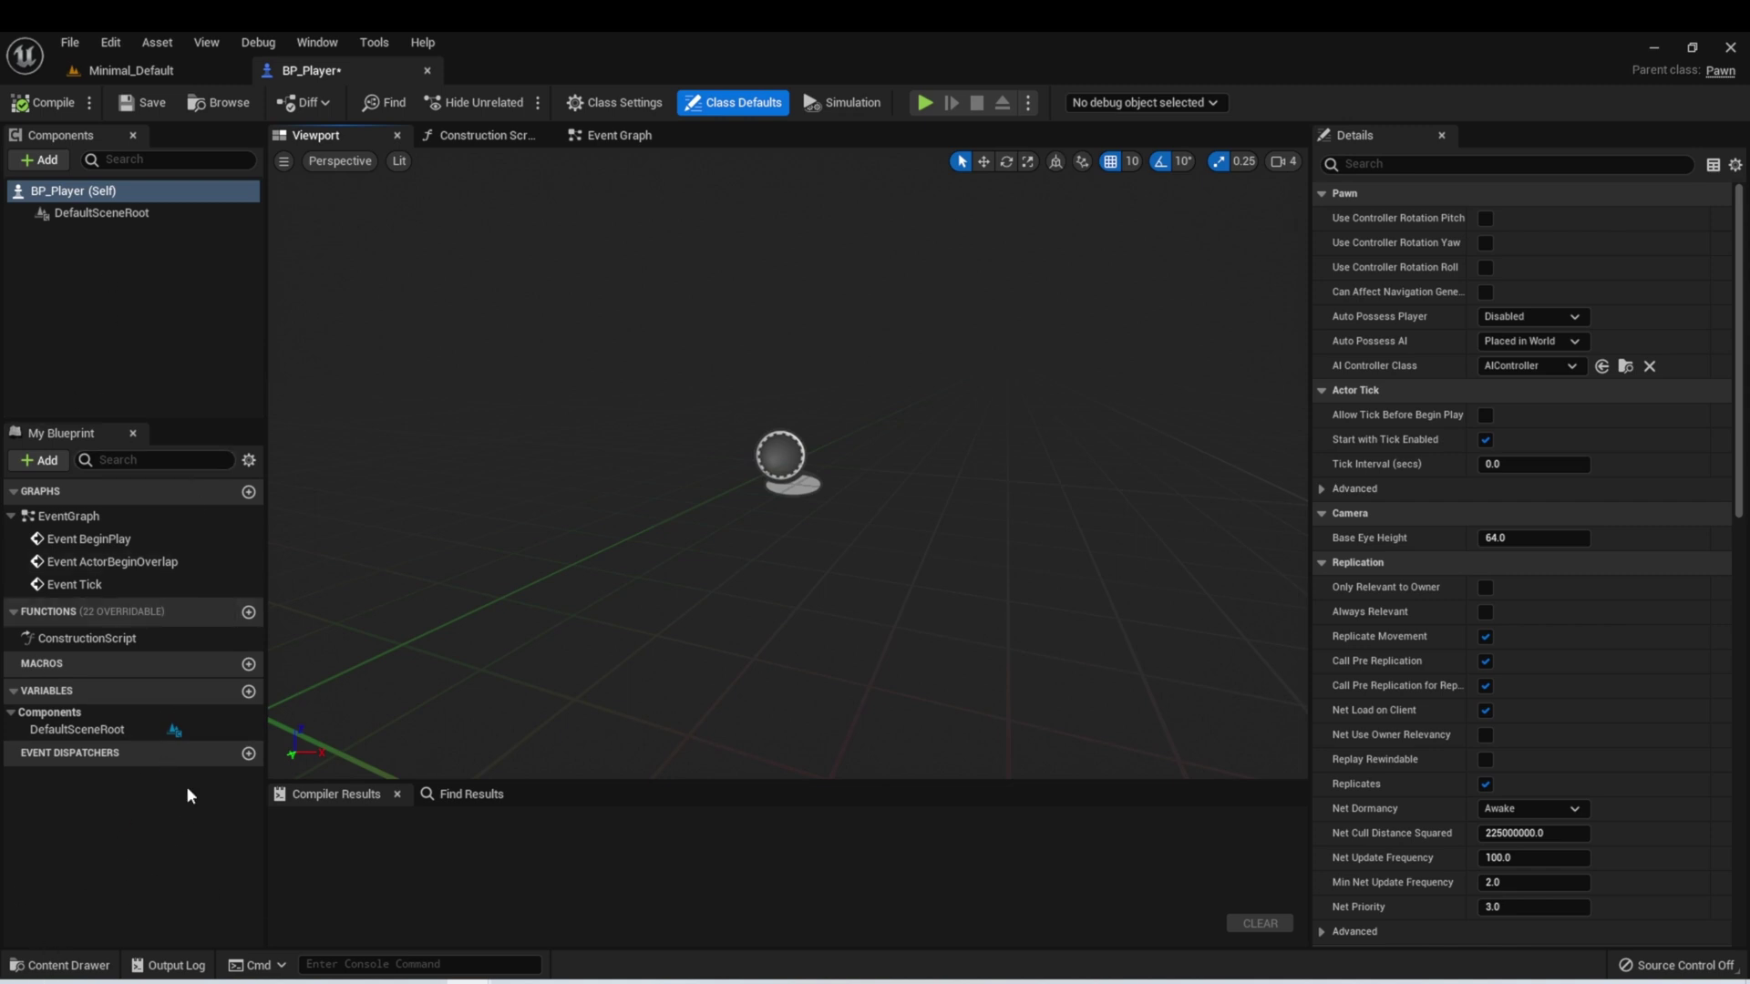
{"action": "left_click", "coordinate": [615, 105]}
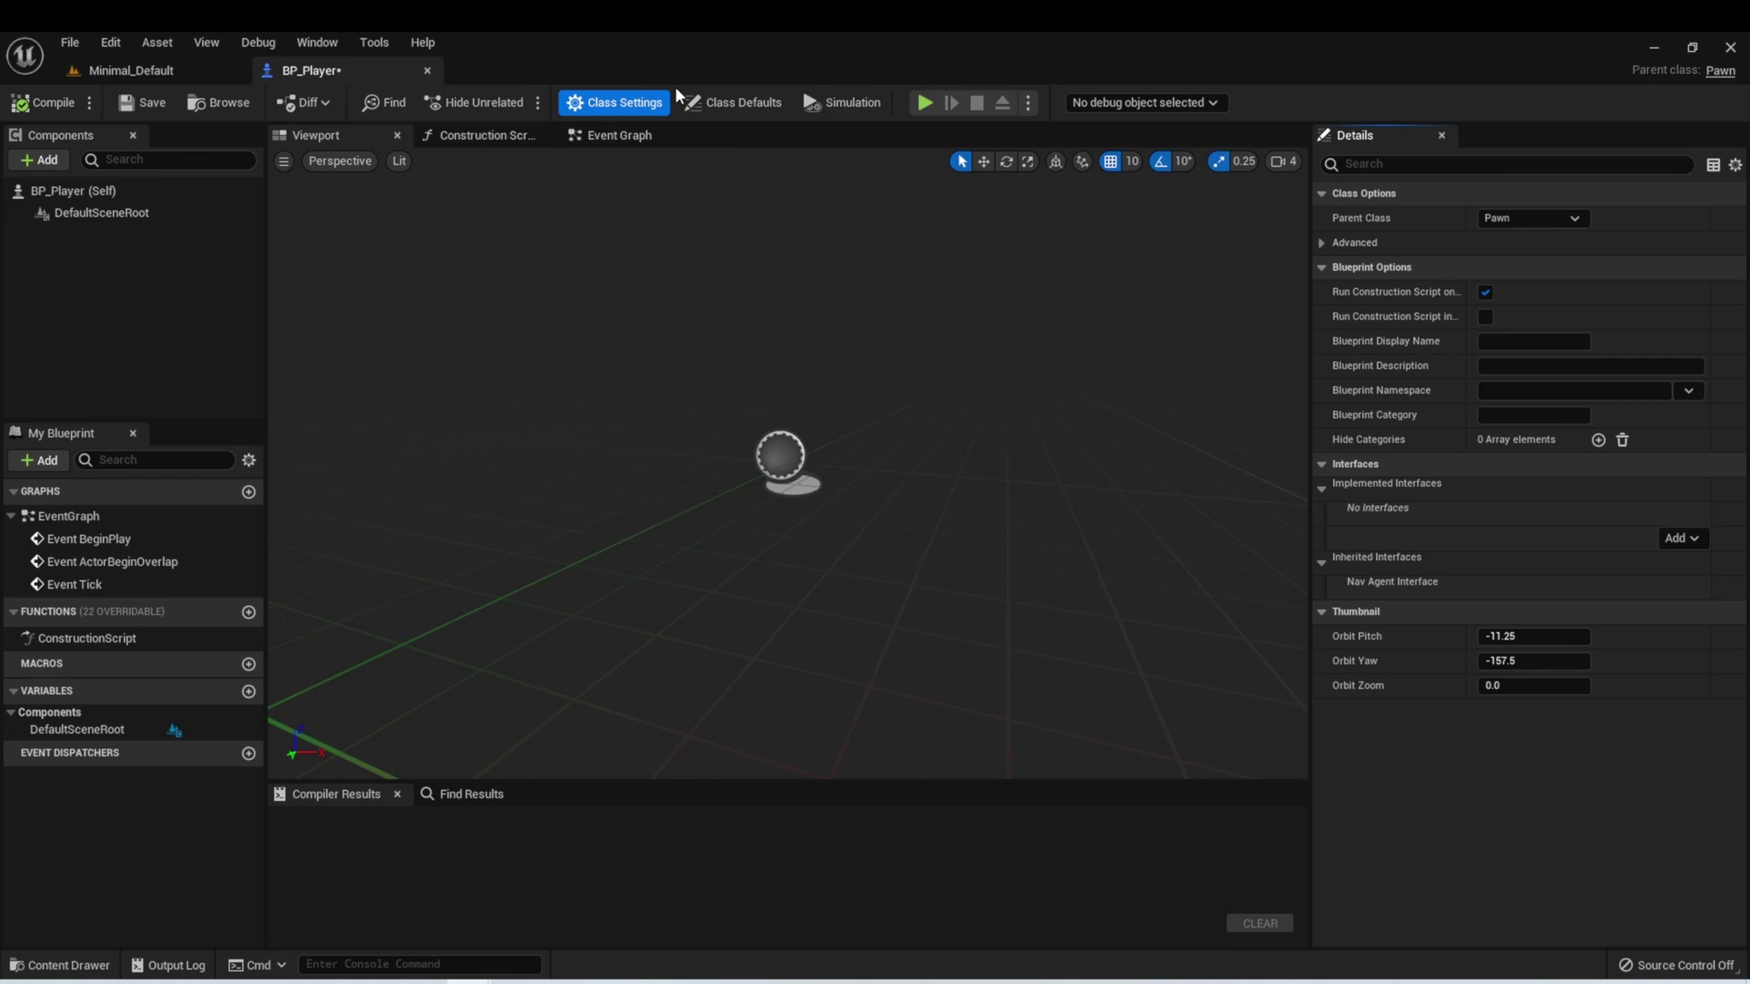
{"action": "left_click", "coordinate": [734, 102]}
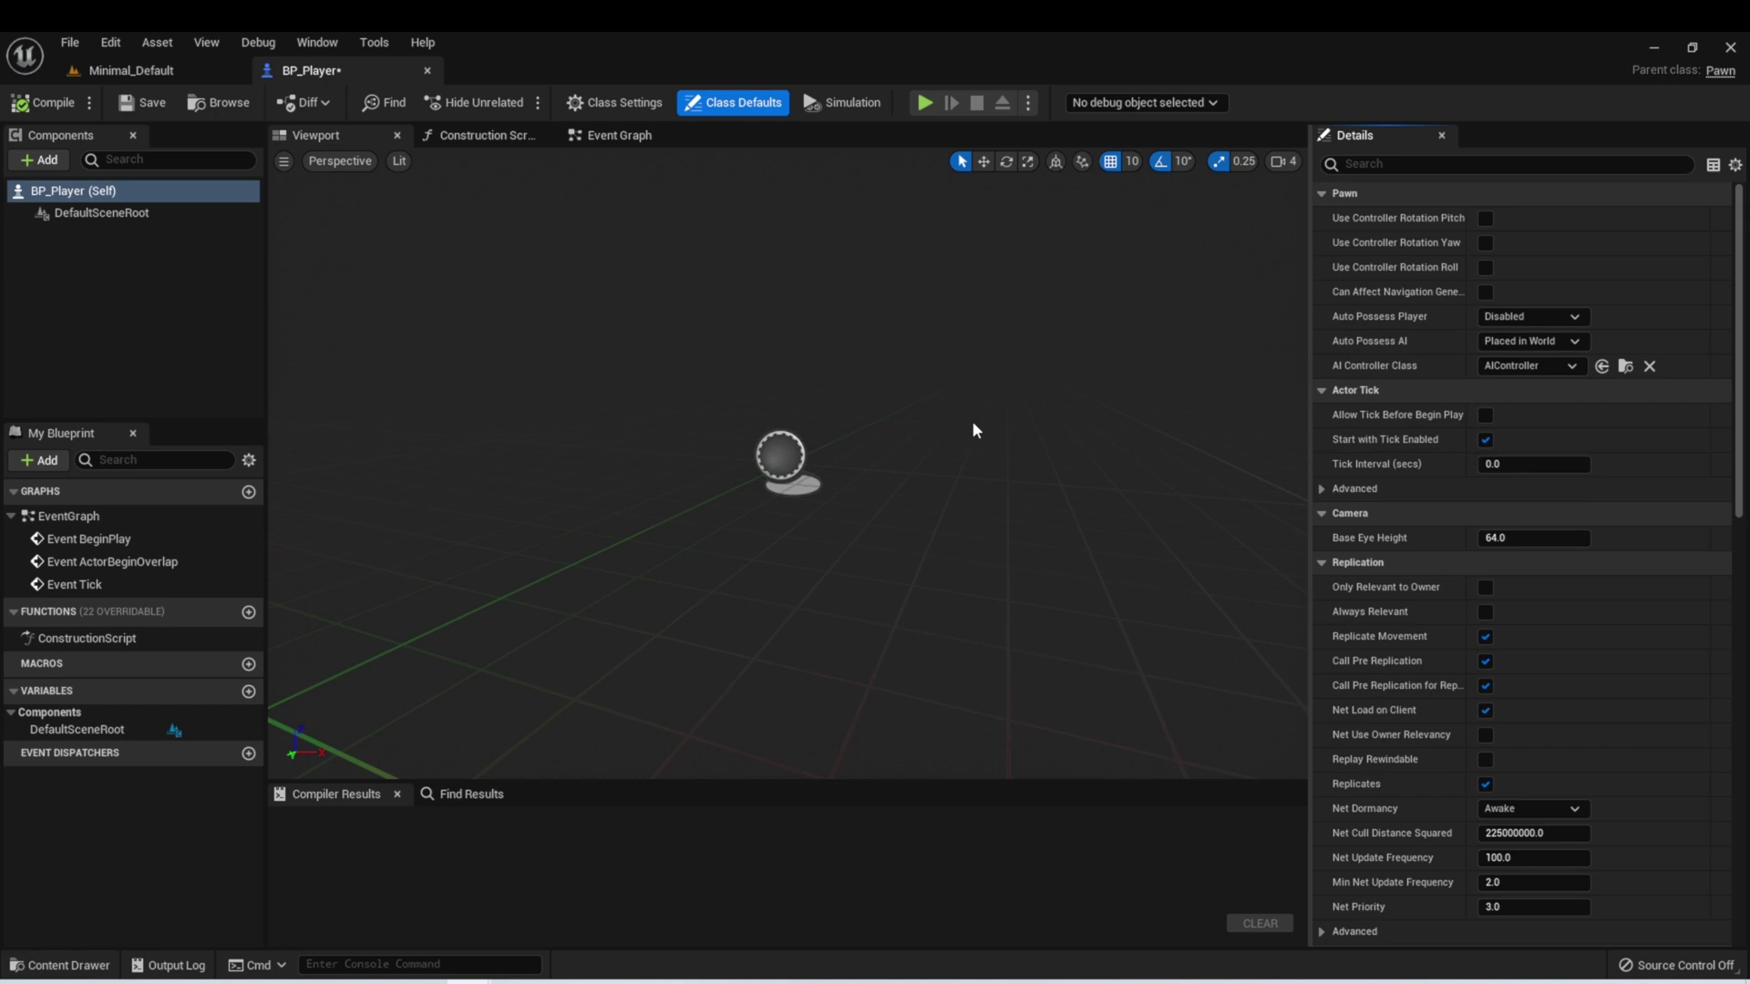
{"action": "left_click", "coordinate": [102, 212]}
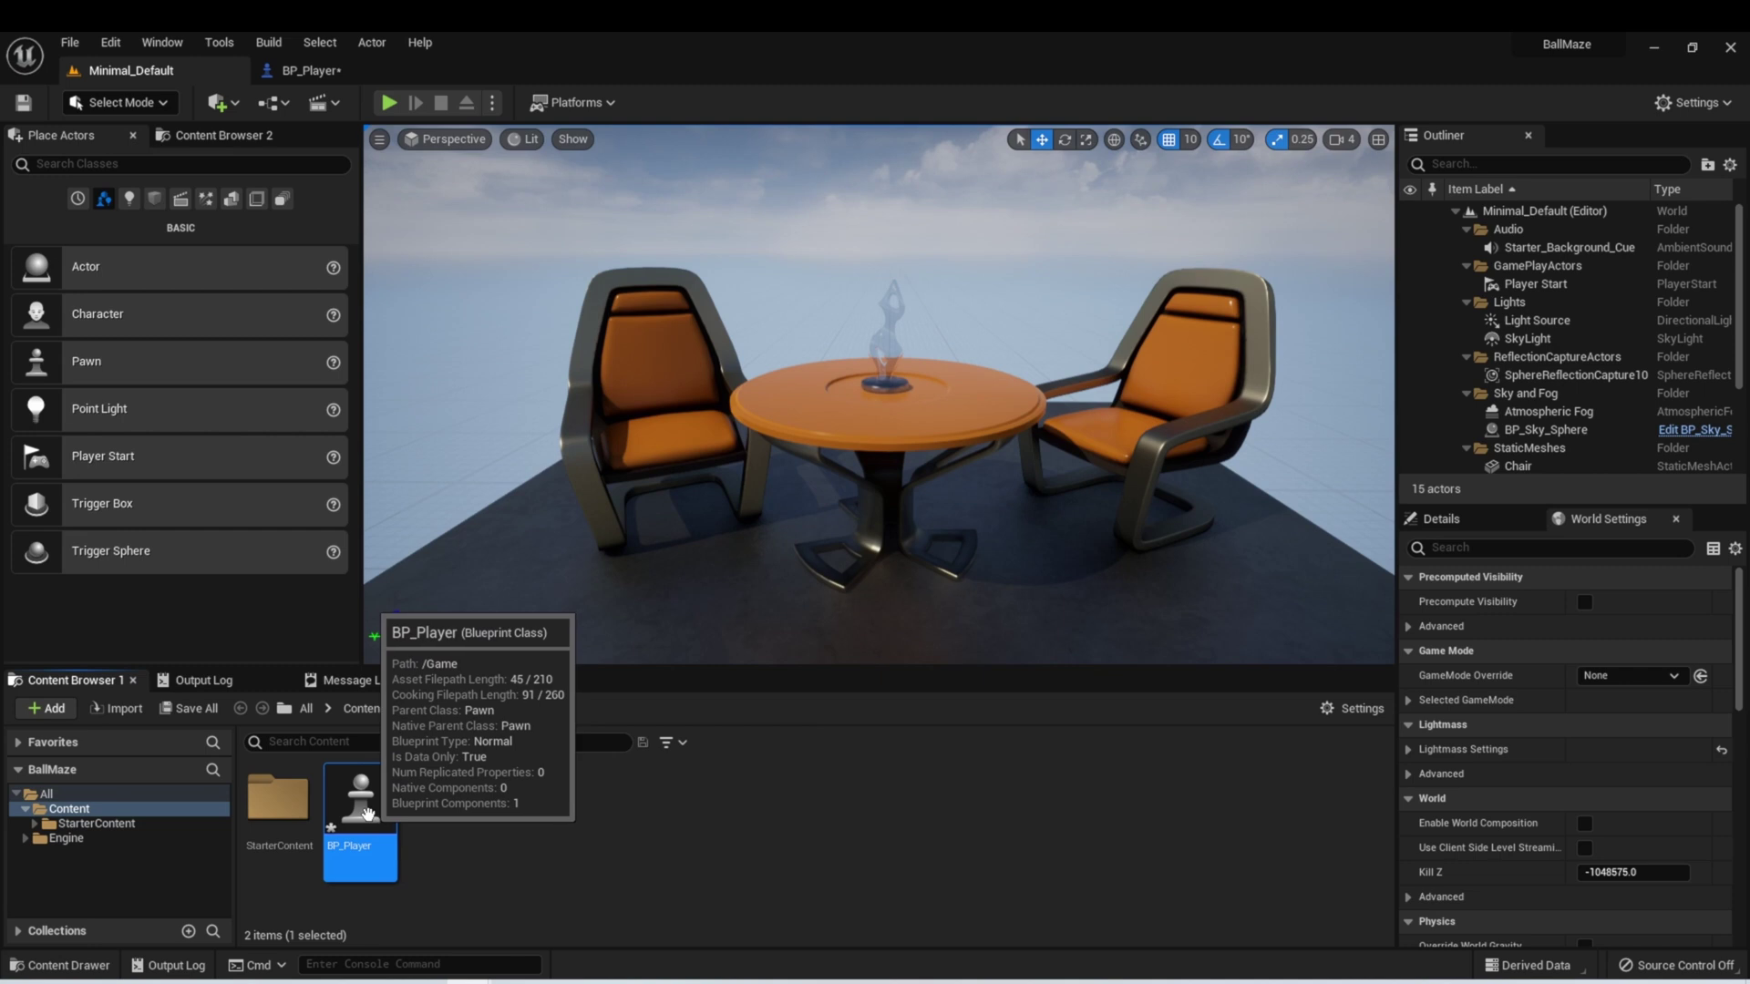
Place a BP_Player instance in the level in front of the table, then return to BP_Player
{"action": "left_click_drag", "start_coordinate": [369, 812], "coordinate": [696, 600]}
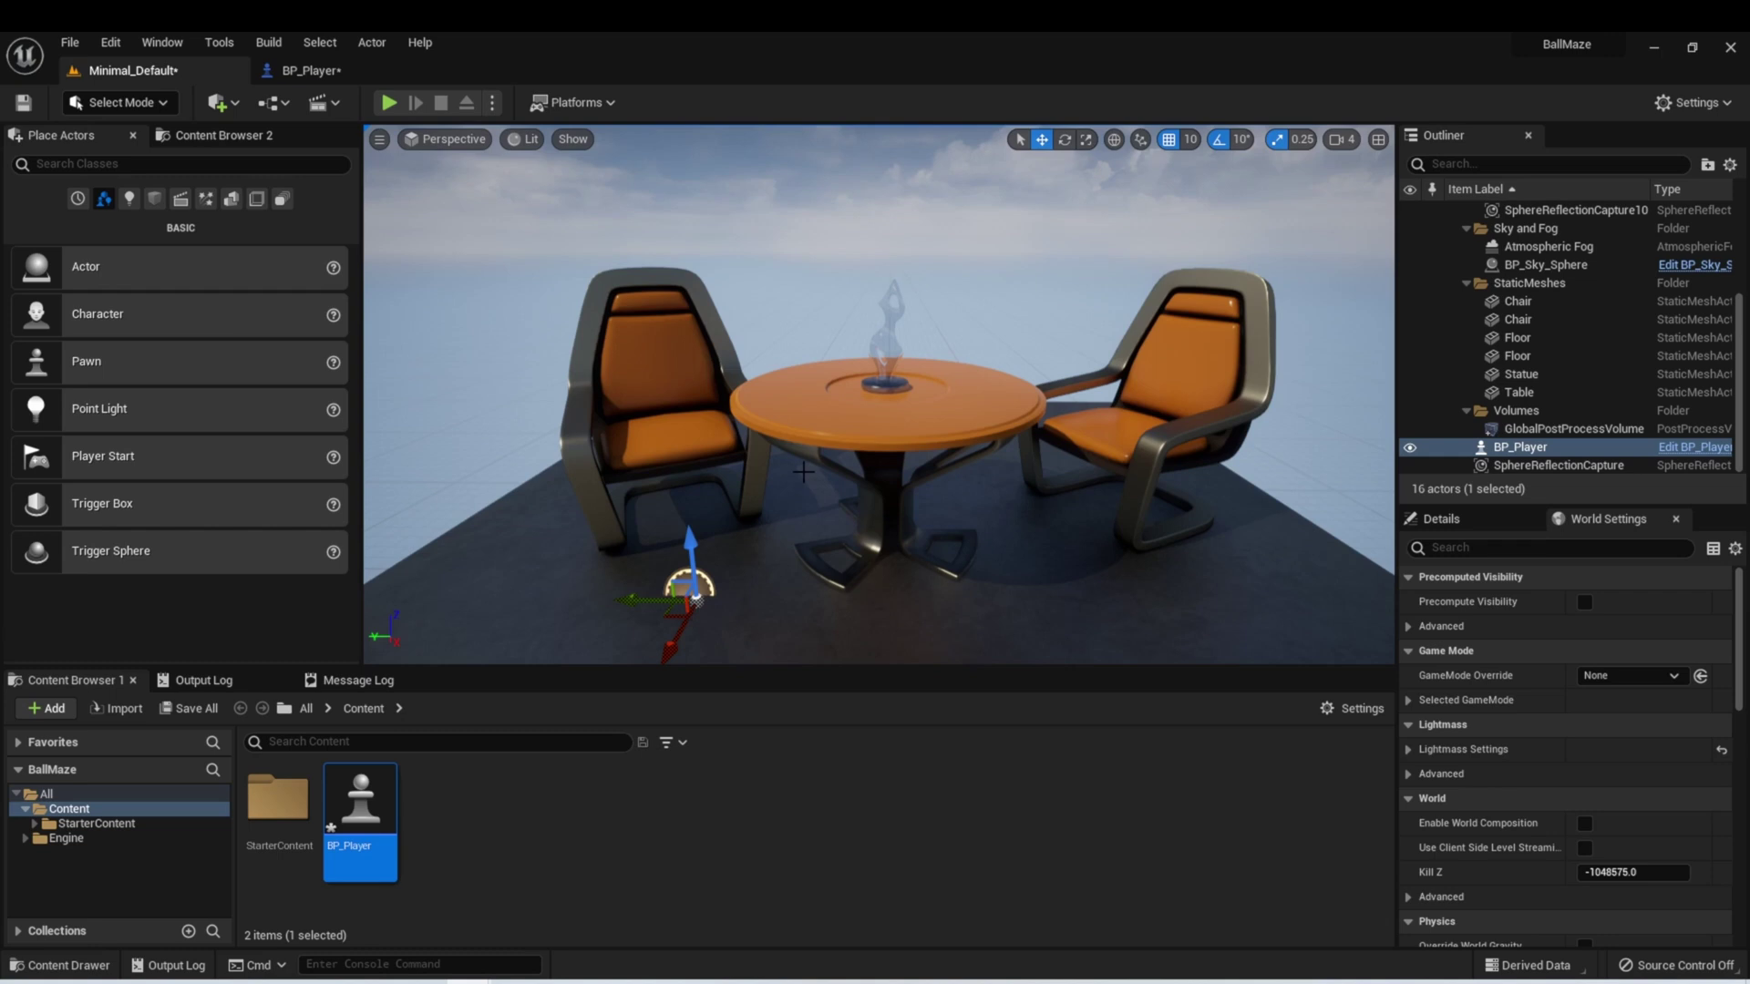
{"action": "left_click", "coordinate": [315, 71]}
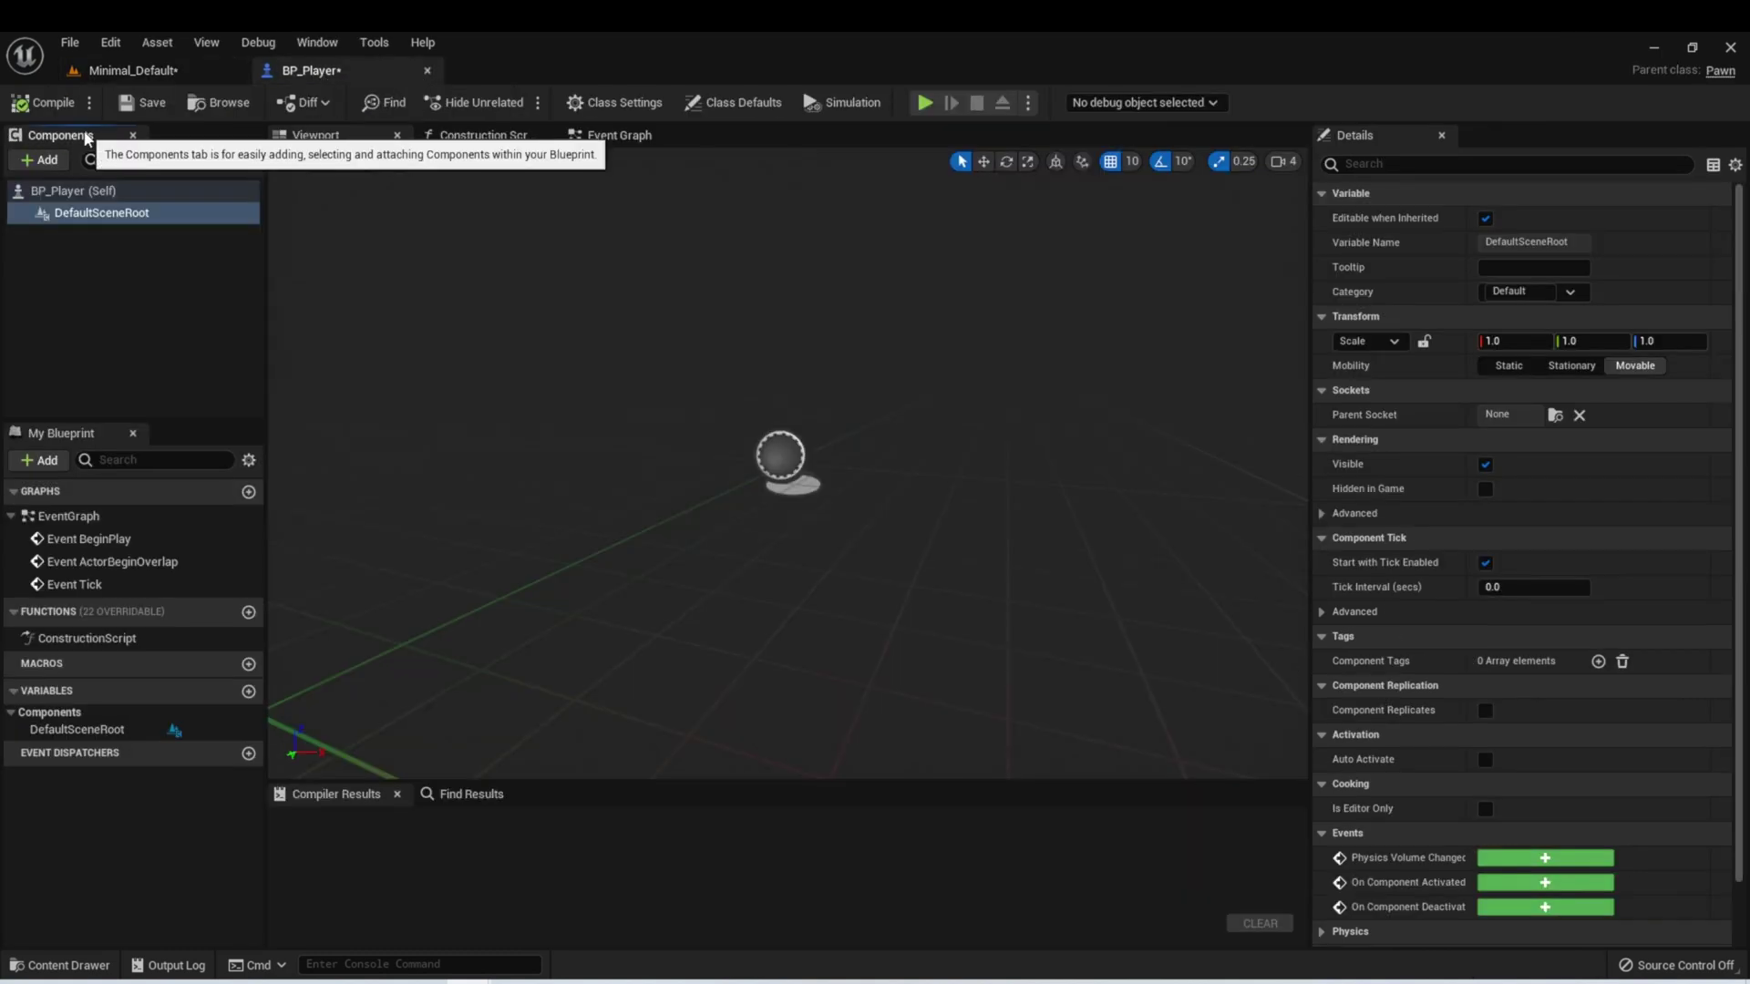
Add a Sphere component to BP_Player and compile the blueprint
{"action": "left_click", "coordinate": [41, 162]}
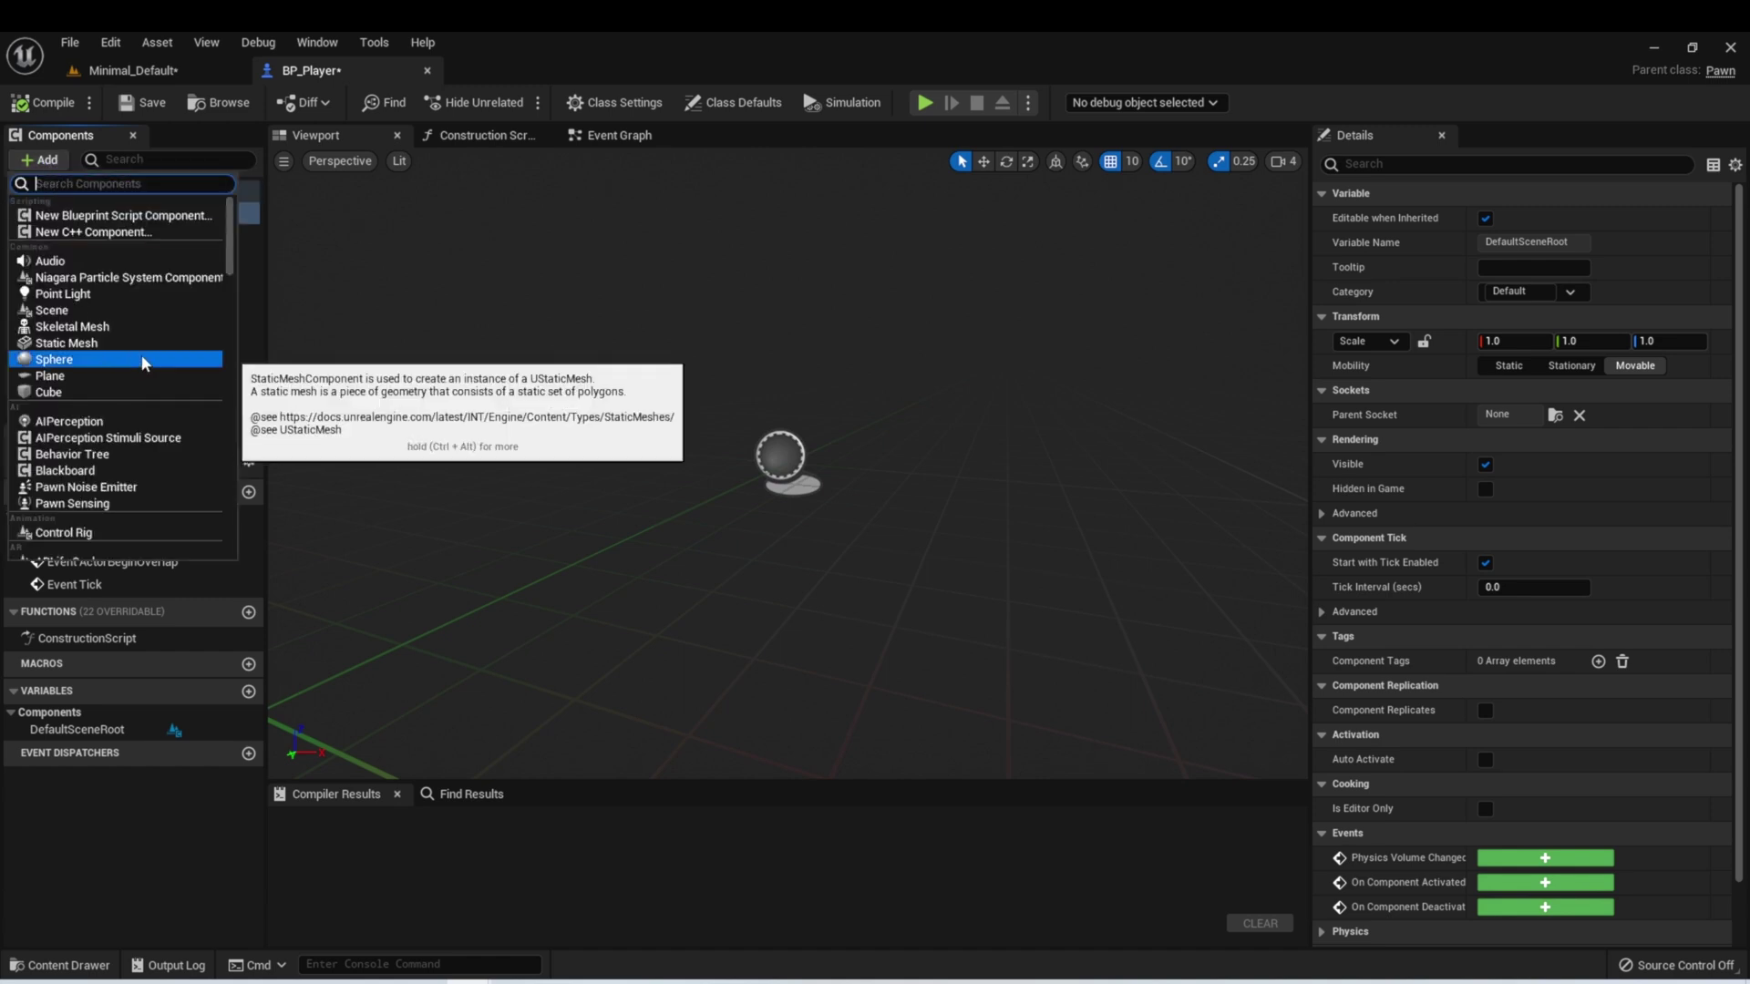
{"action": "type", "text": "sphe"}
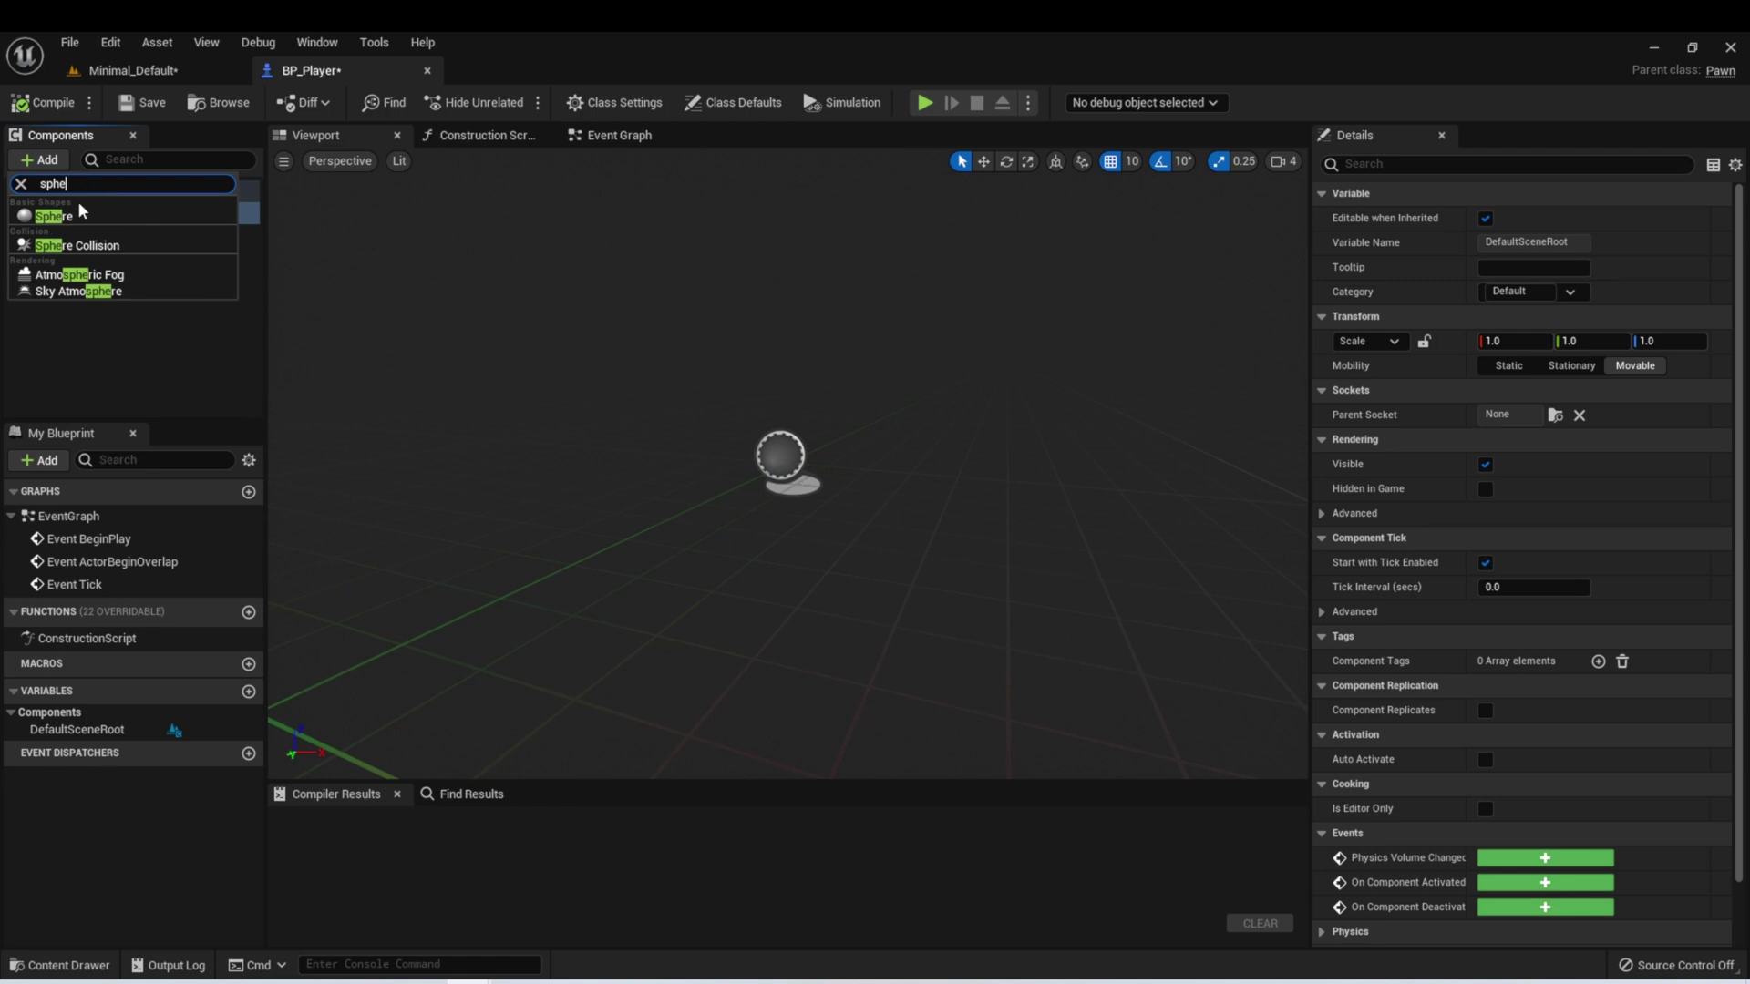
{"action": "left_click", "coordinate": [80, 213]}
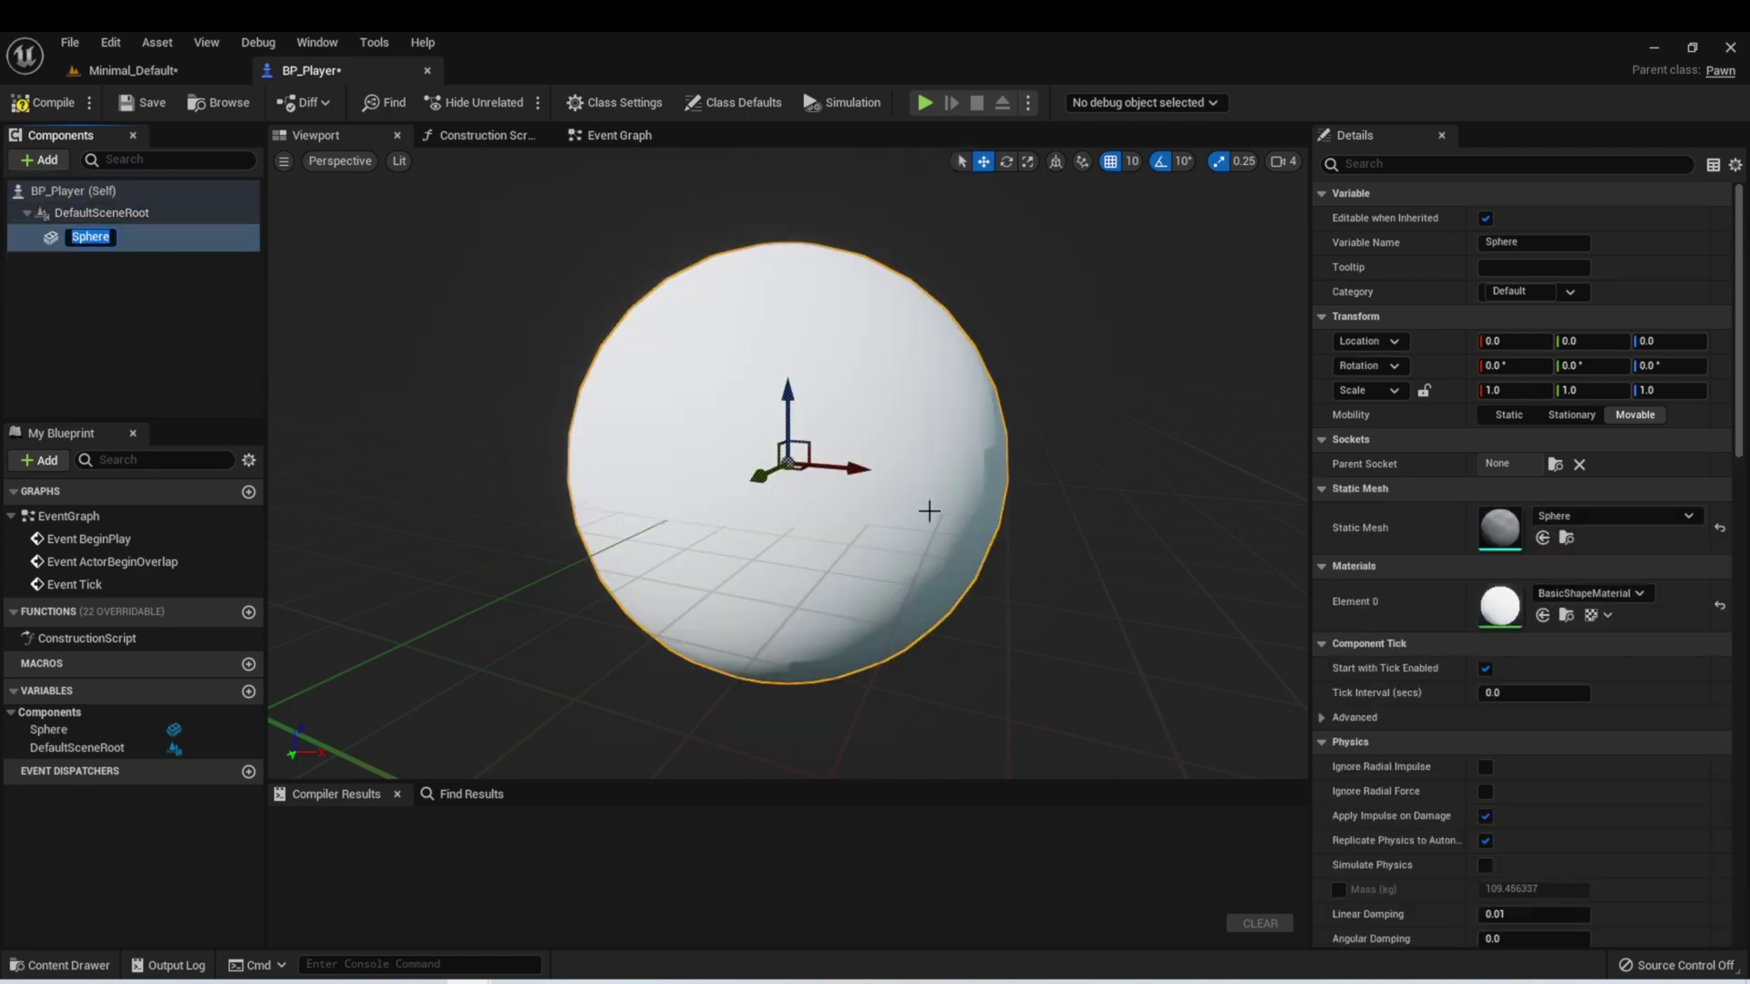
{"action": "left_click", "coordinate": [50, 103]}
Raise the placed BP_Player ball up out of the floor in the level
{"action": "left_click", "coordinate": [132, 71]}
{"action": "scroll", "coordinate": [879, 394], "scroll_direction": "up", "scroll_amount": 3}
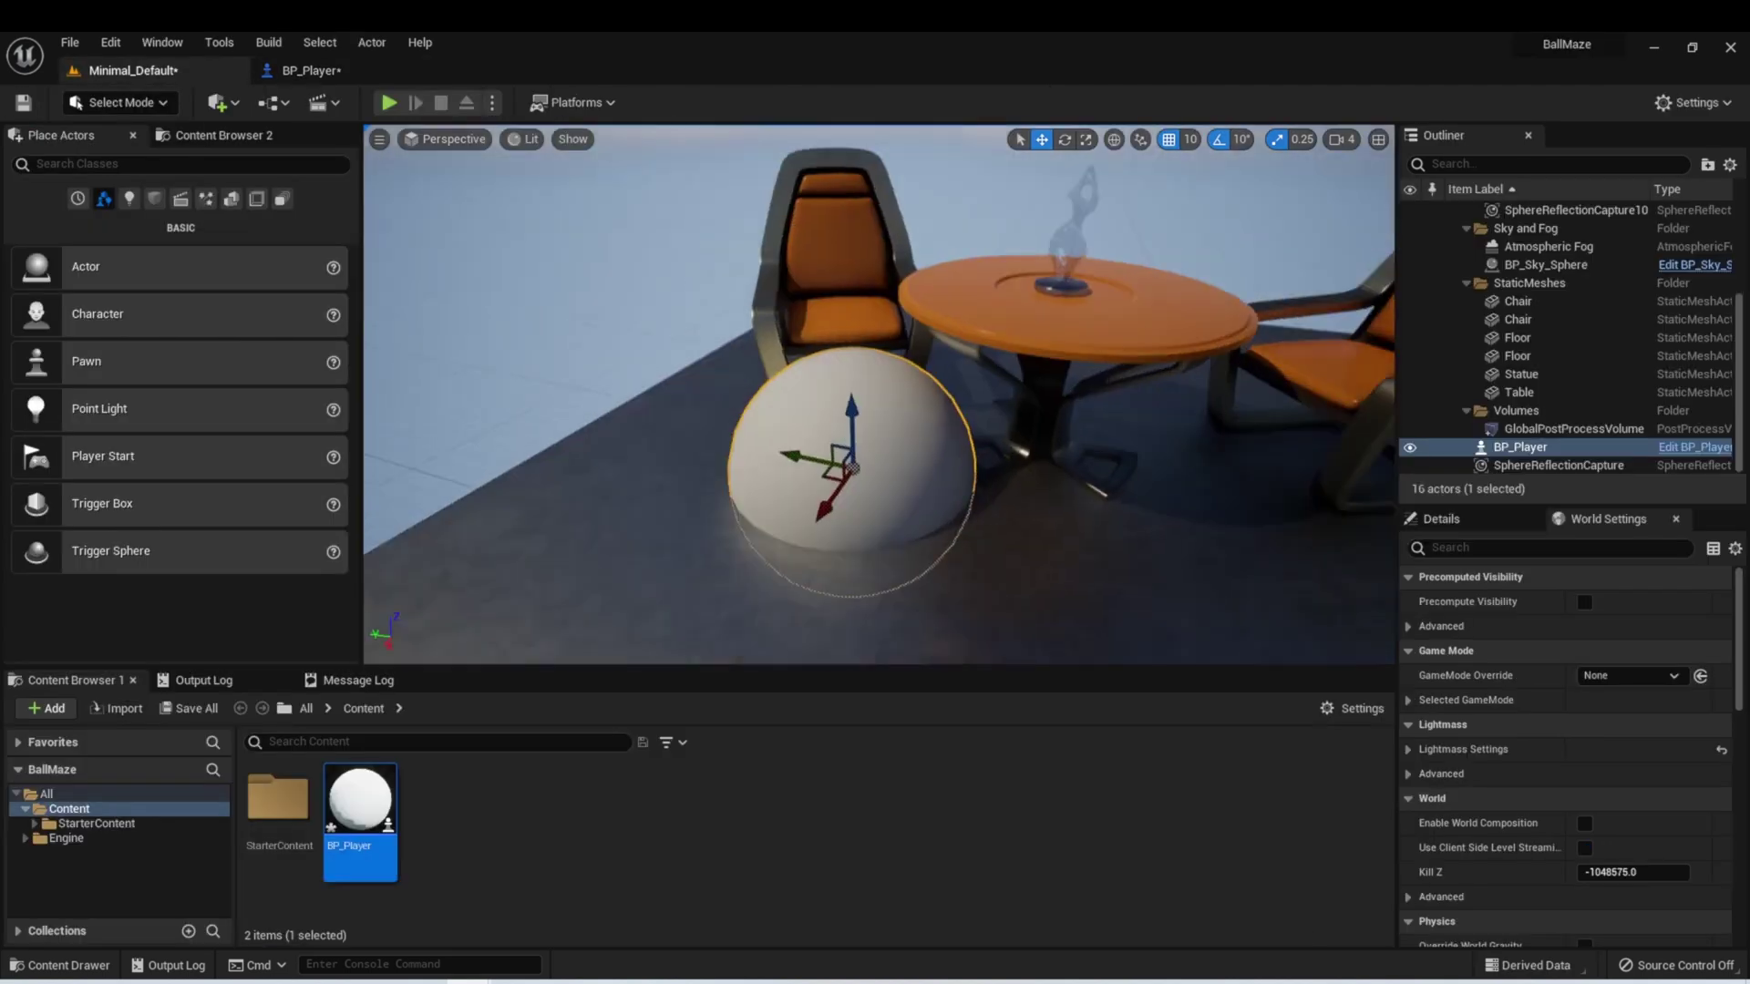
{"action": "right_click_drag", "start_coordinate": [820, 501], "coordinate": [820, 500]}
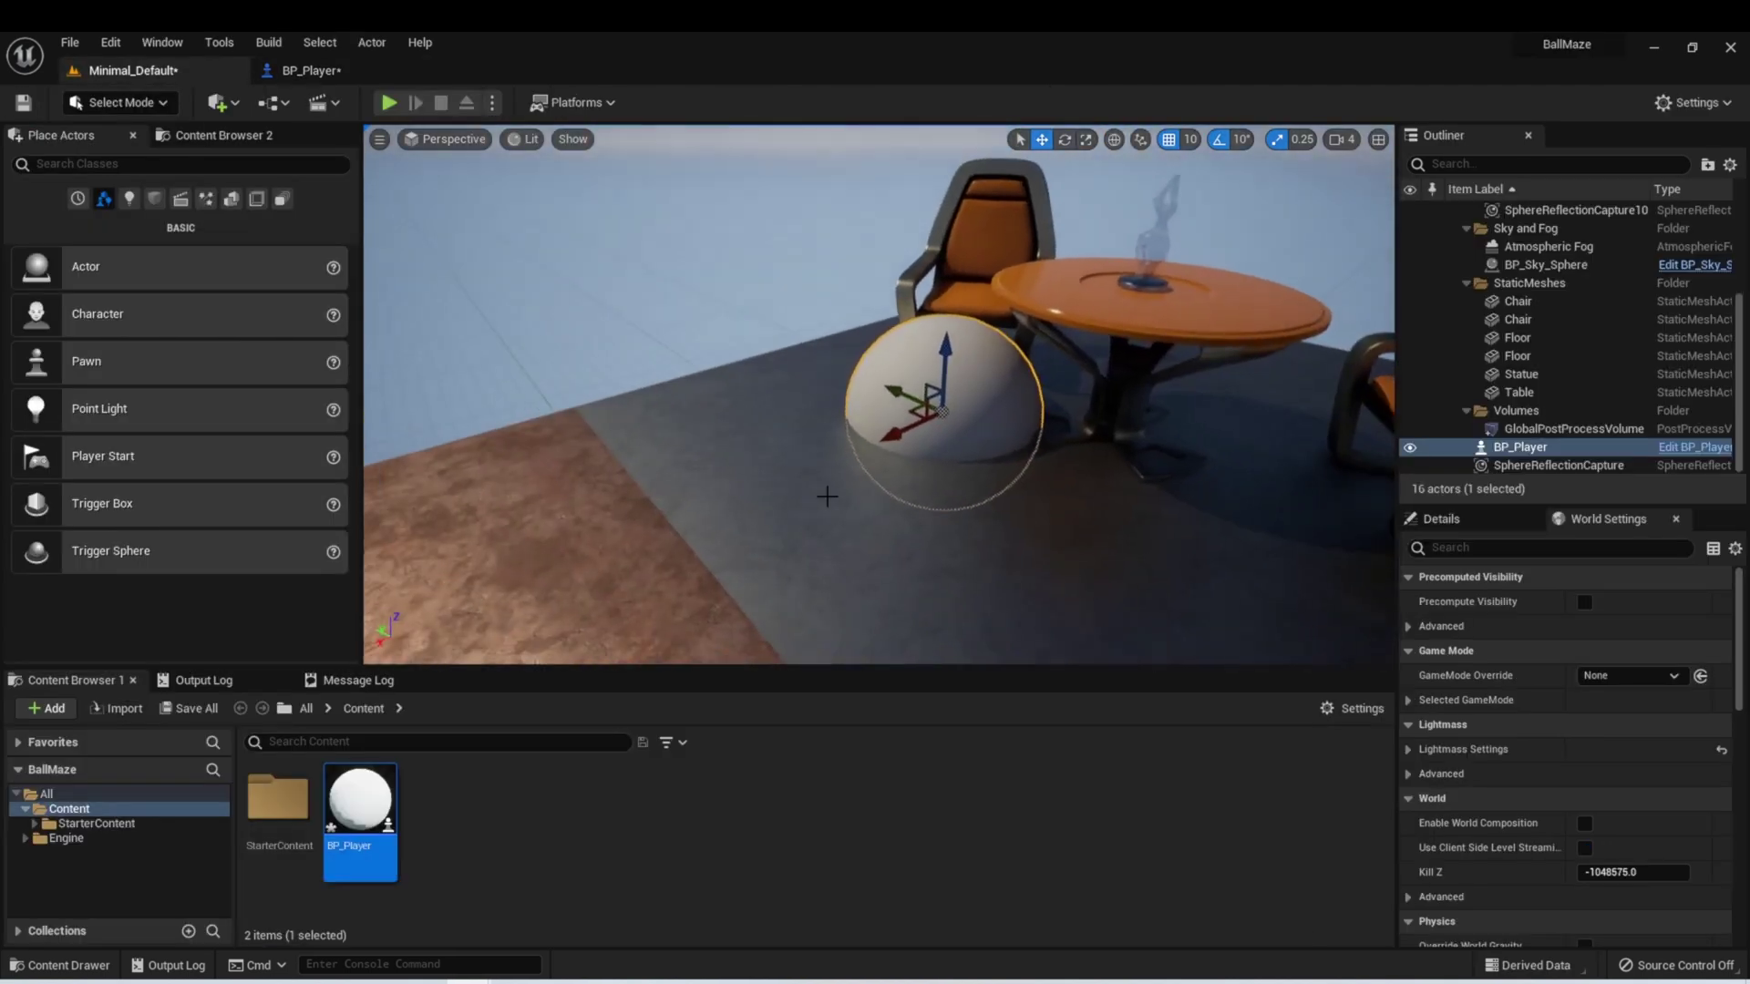
{"action": "left_click_drag", "start_coordinate": [934, 351], "coordinate": [934, 278]}
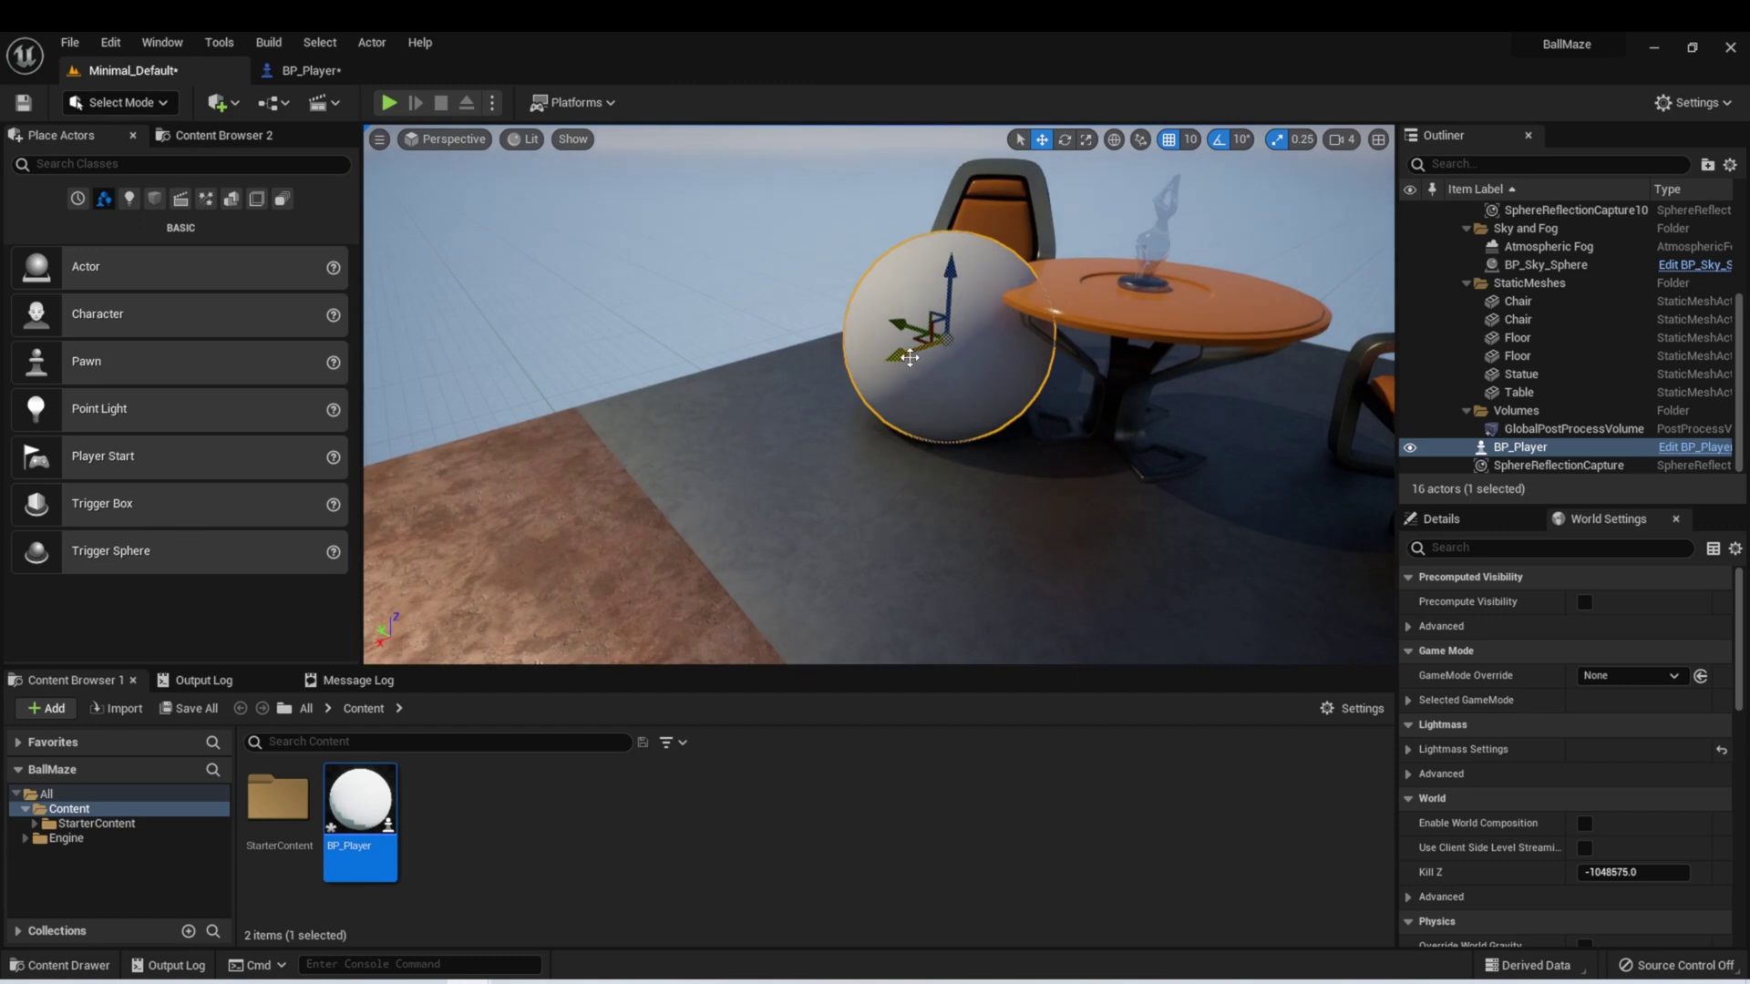
{"action": "left_click_drag", "start_coordinate": [879, 358], "coordinate": [794, 399]}
{"action": "left_click", "coordinate": [310, 71]}
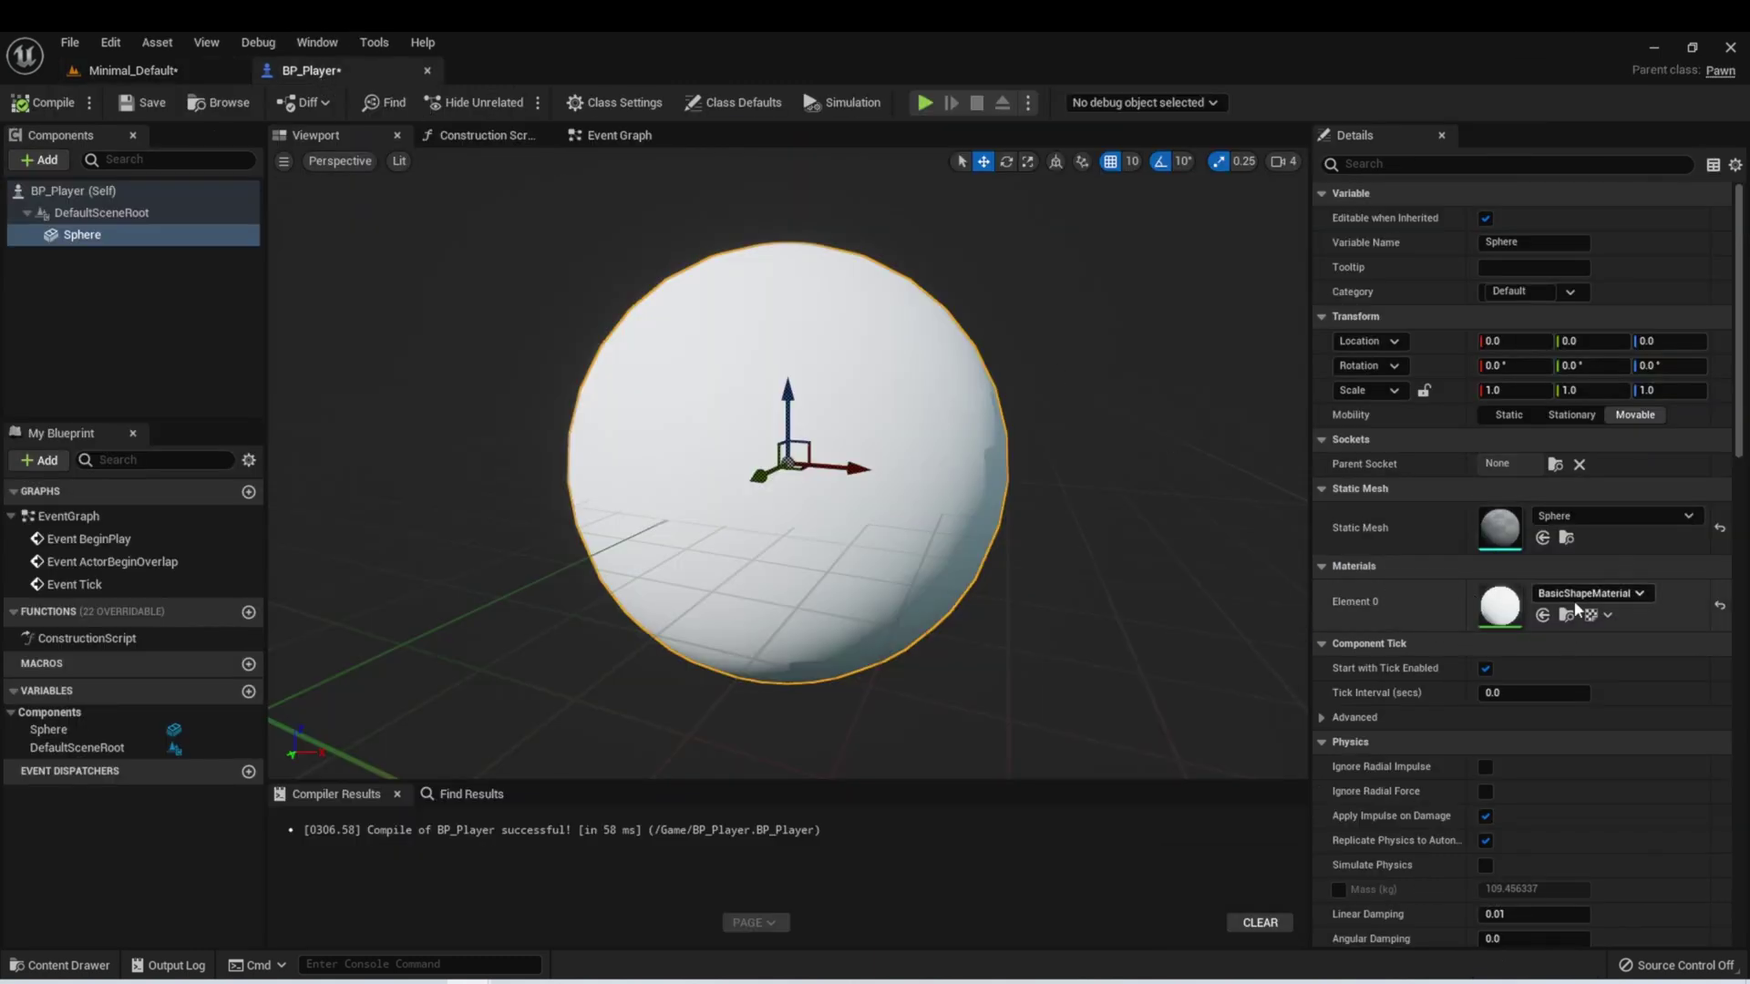
Assign M_Metal_Gold to the sphere's Element 0, recompile, and view the gold ball in Minimal_Default
{"action": "left_click", "coordinate": [1639, 593]}
{"action": "type", "text": "g"}
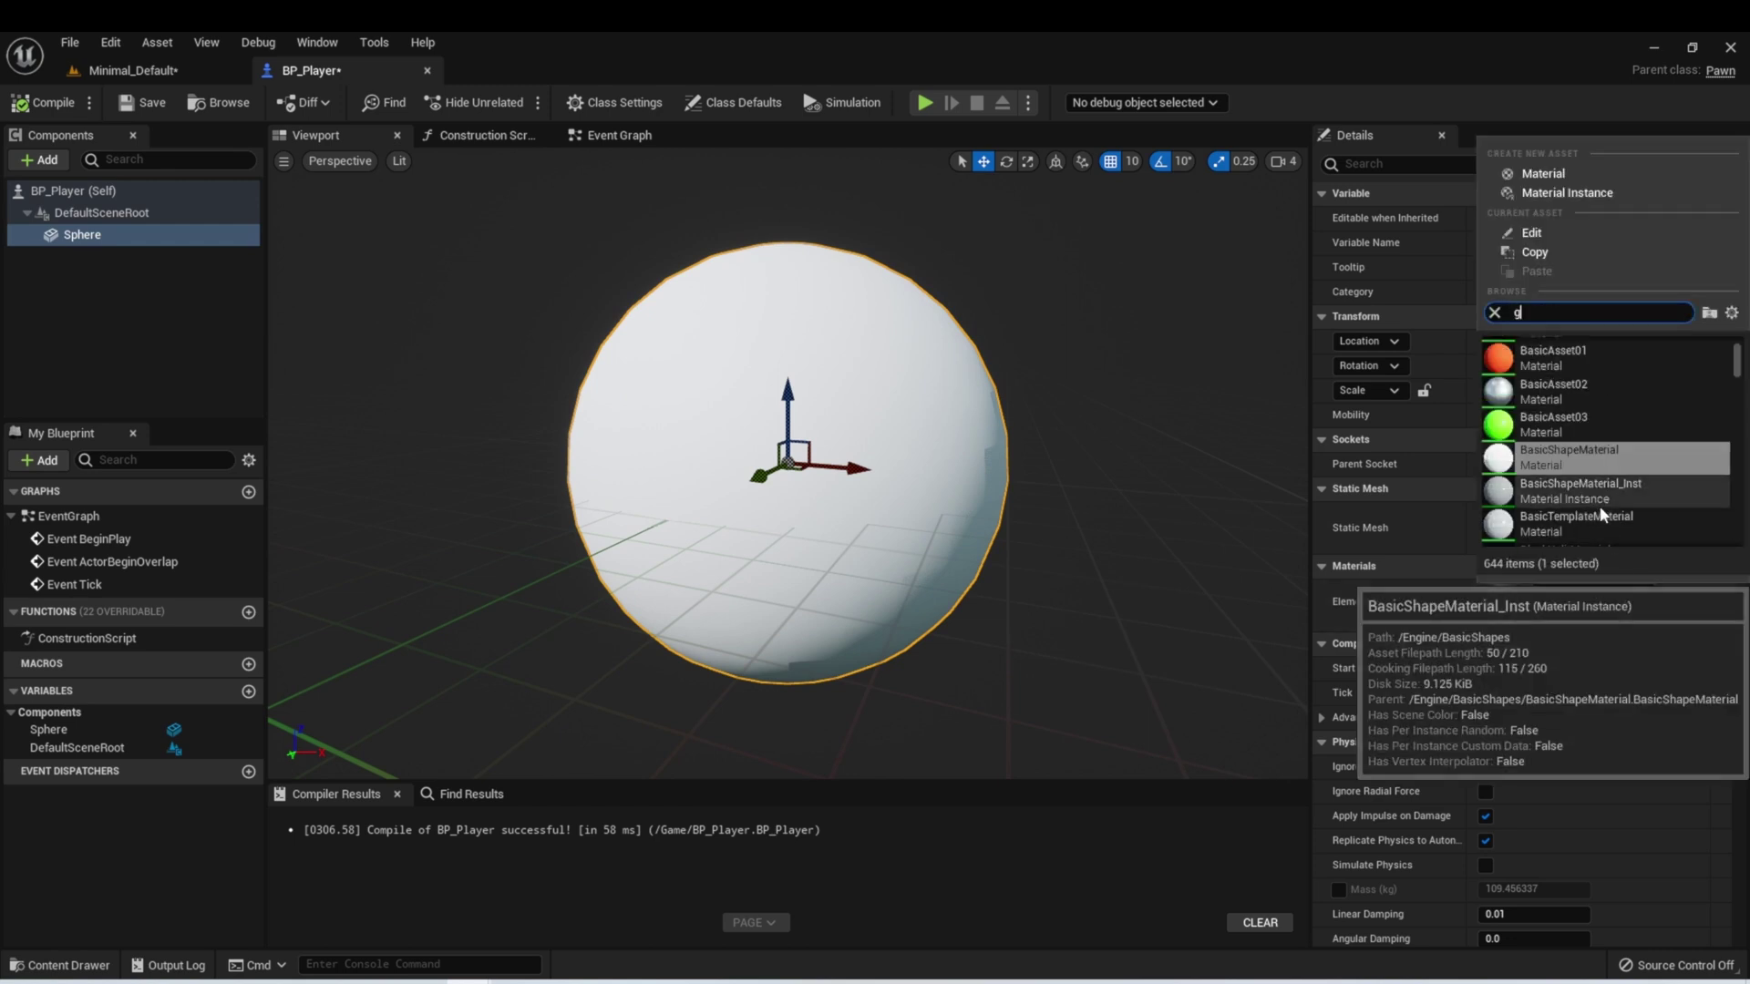
{"action": "type", "text": "old"}
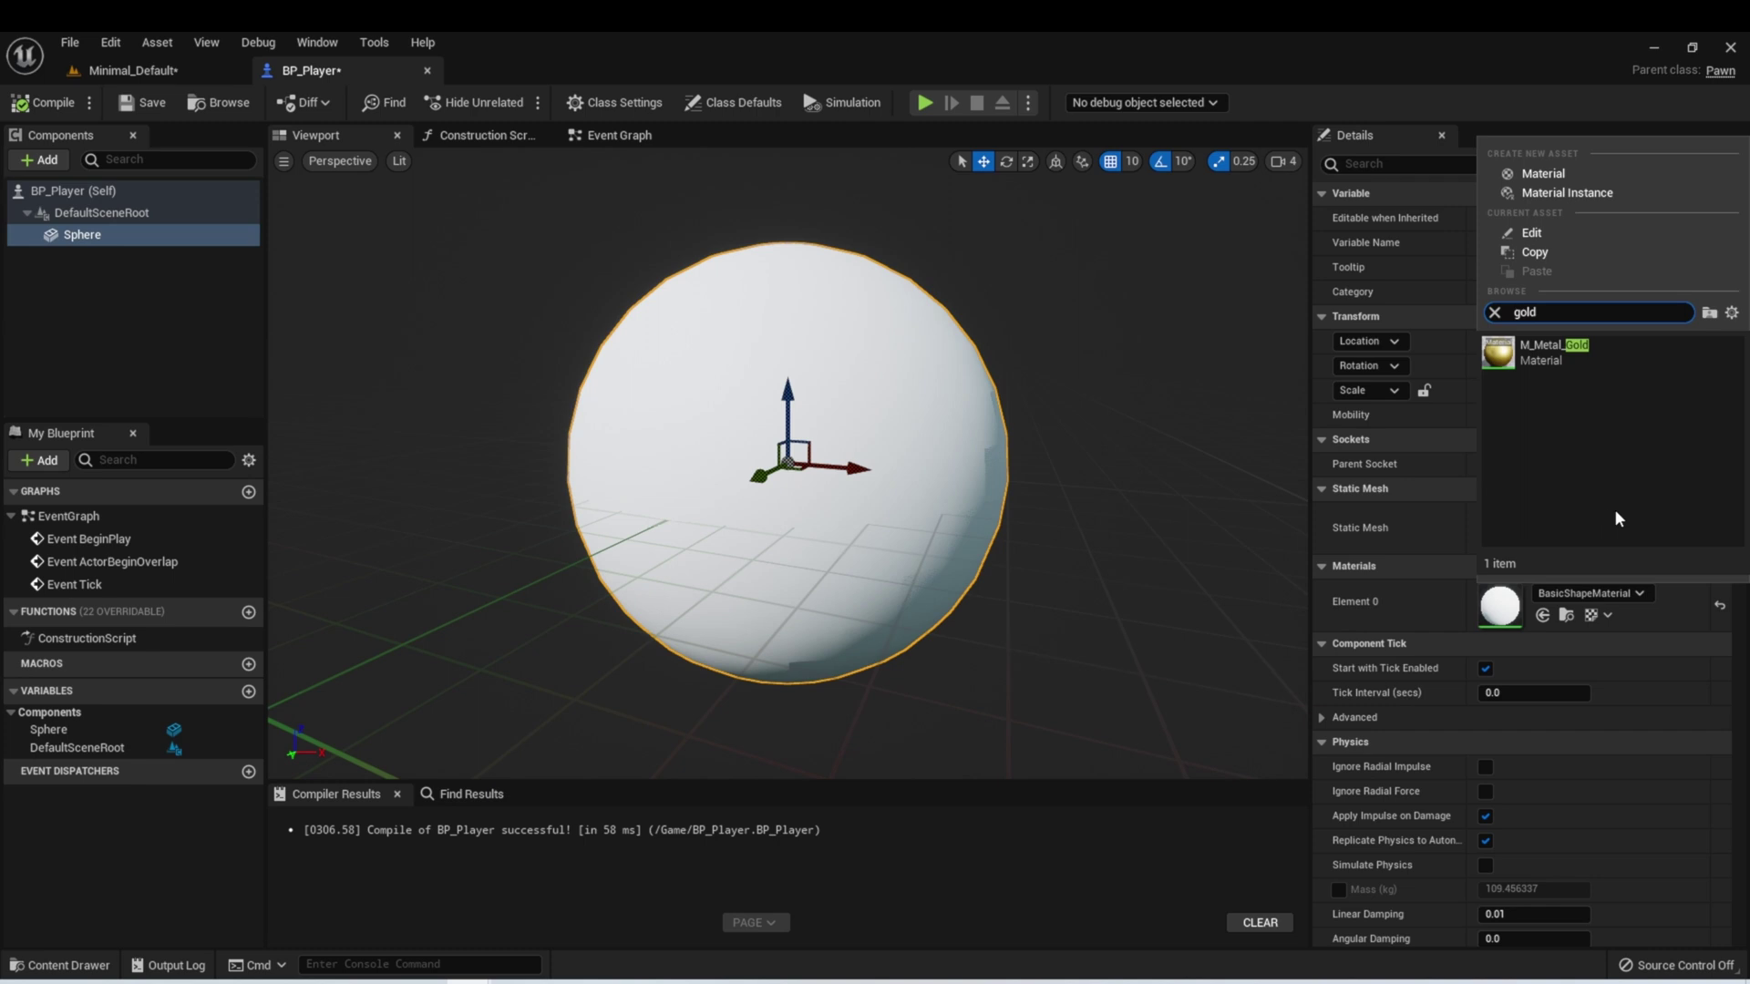
{"action": "left_click", "coordinate": [1529, 355]}
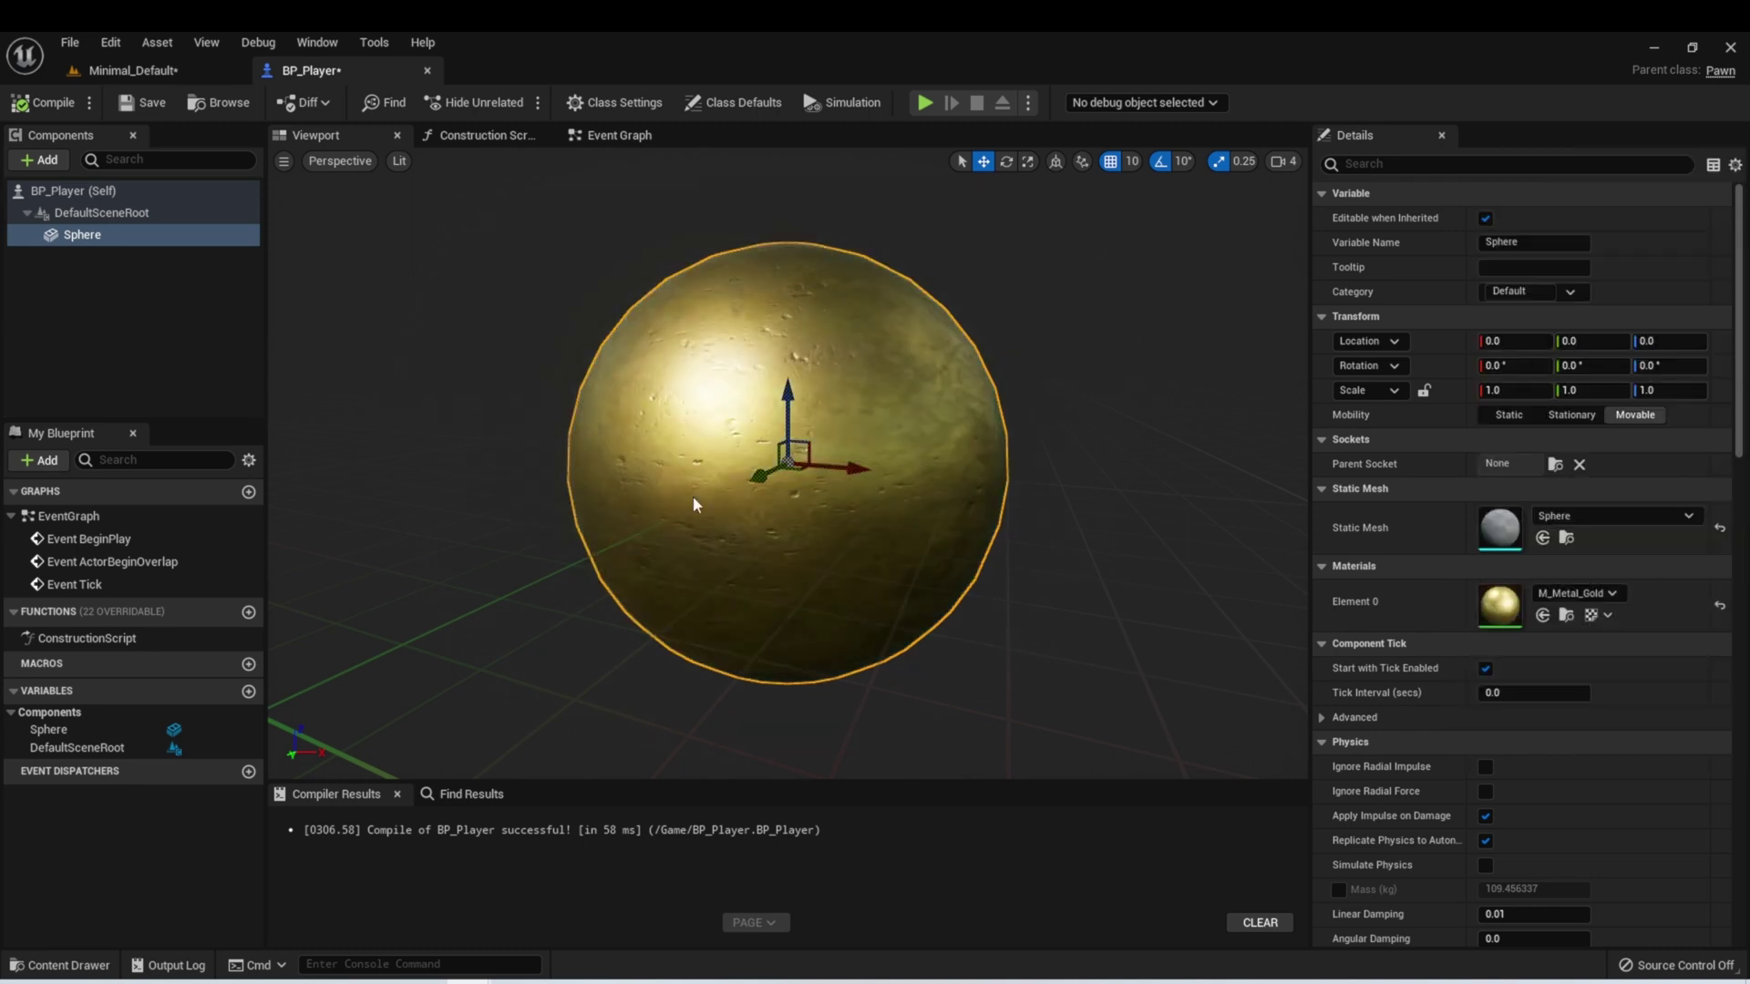
{"action": "left_click", "coordinate": [22, 108]}
{"action": "left_click", "coordinate": [139, 73]}
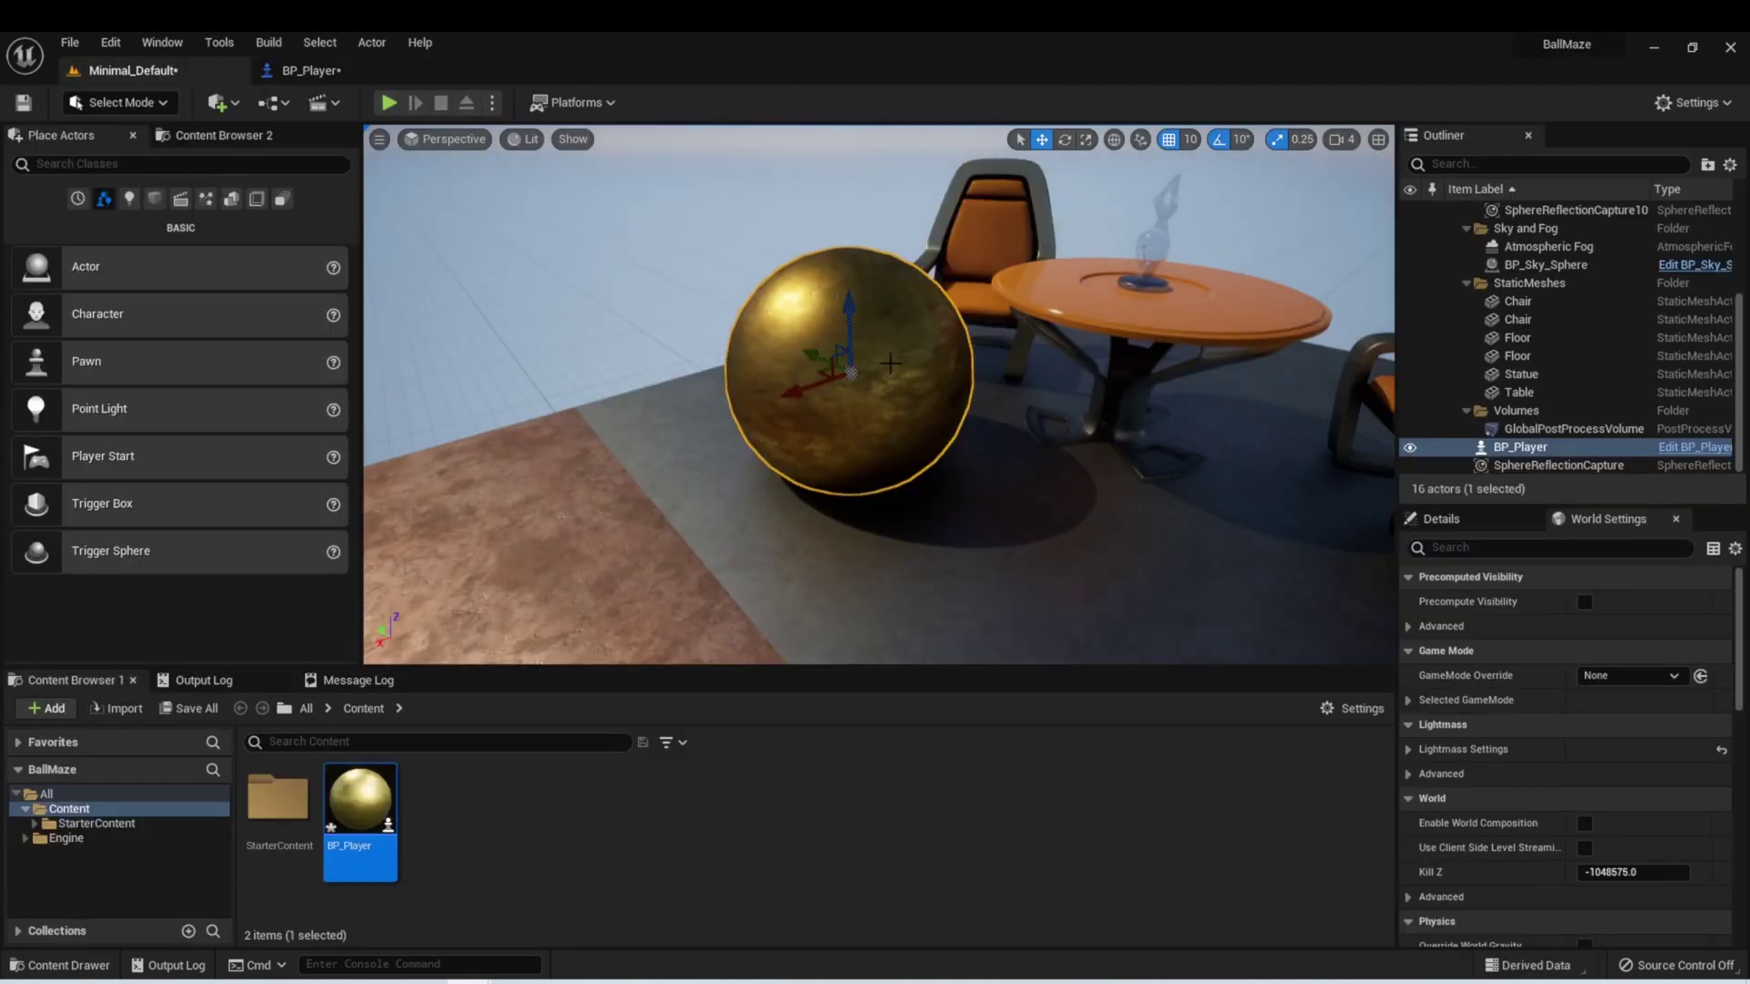